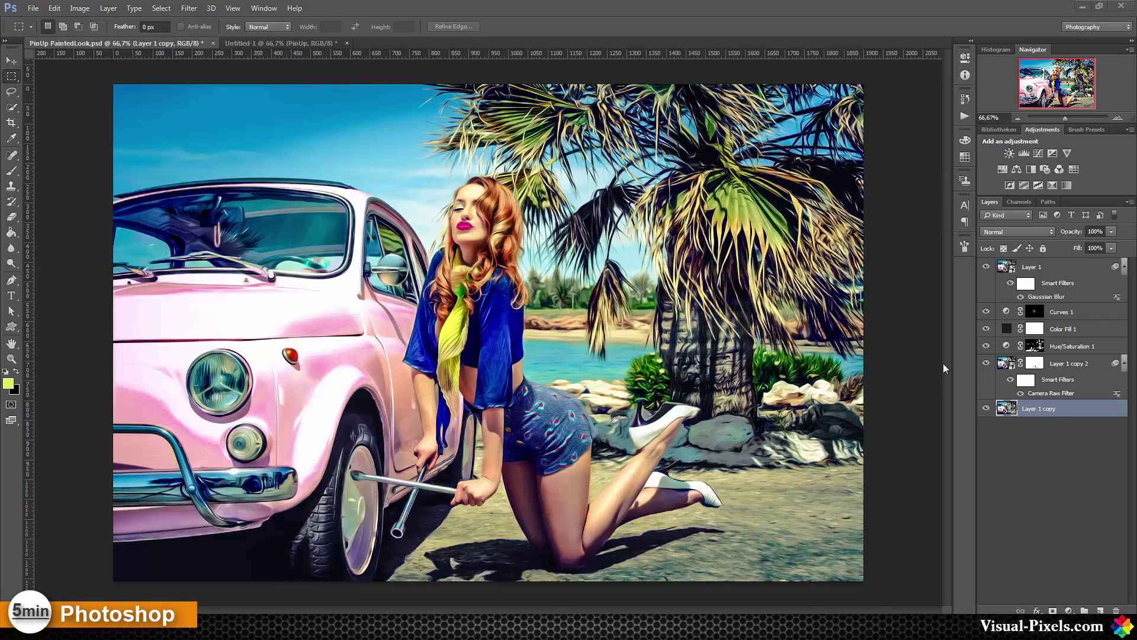
Solo Layer 1 copy to compare with the original, restore all layers, and pick the Brush tool.
left_click(986, 410, "alt")
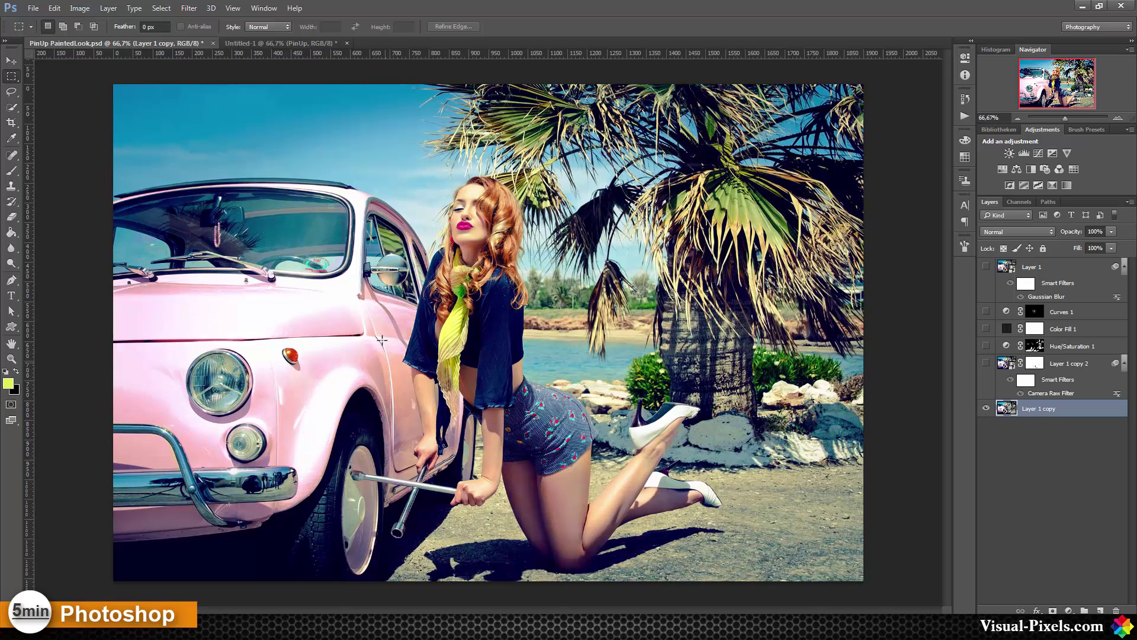
left_click(986, 408, "alt")
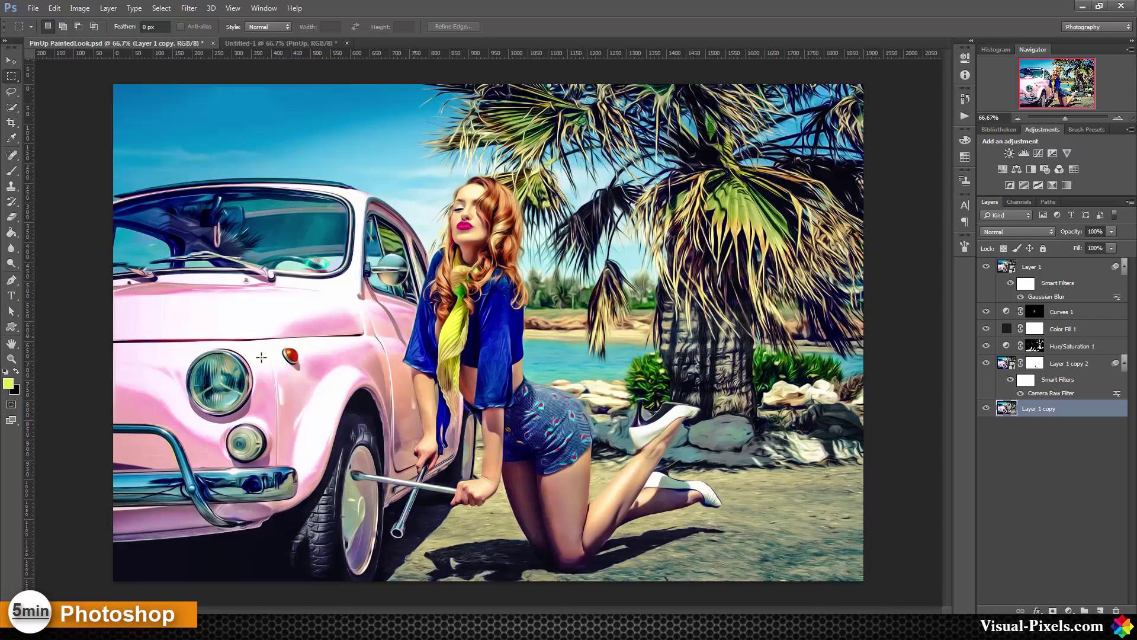
key("b")
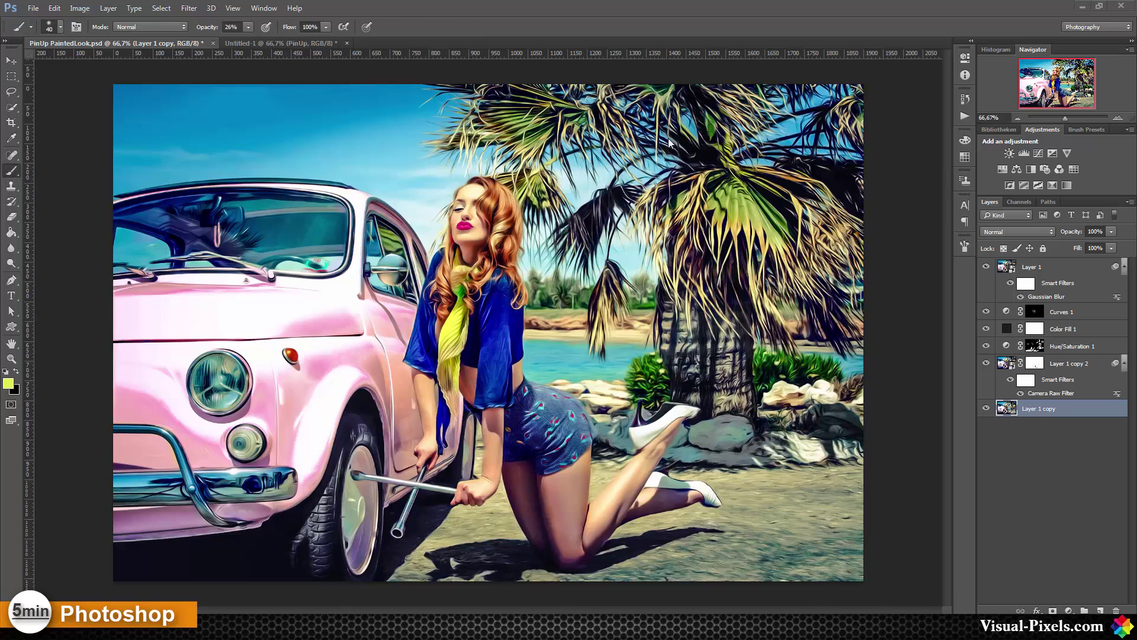
In the Untitled-1 document, duplicate the PinUp layer and bring up the GREYCstoration noise filter.
left_click(311, 43)
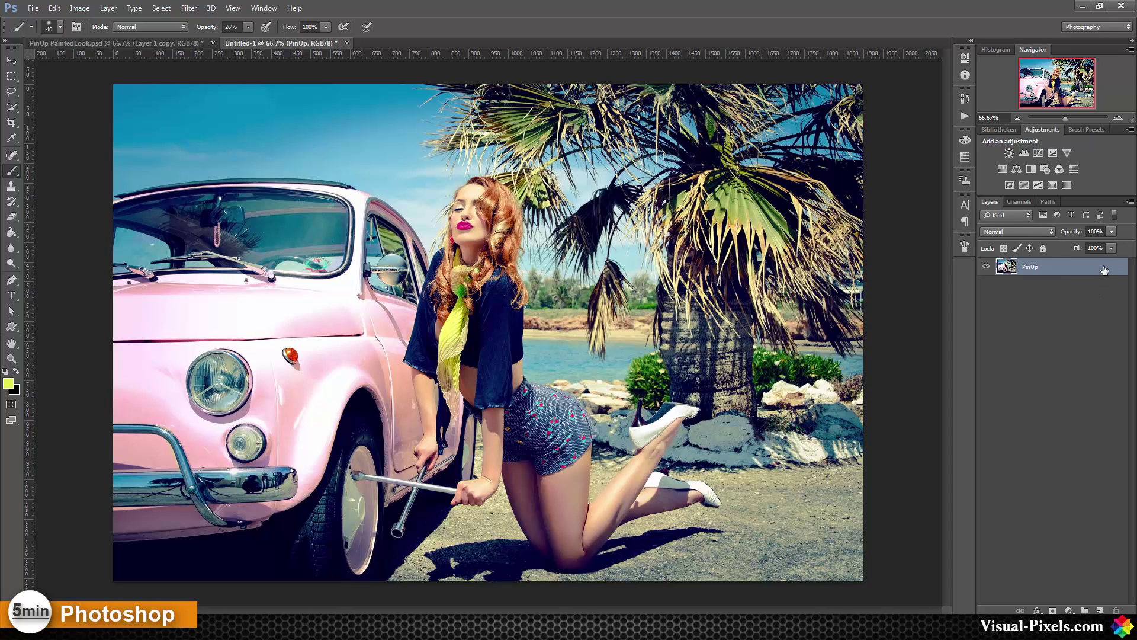
key("ctrl+j")
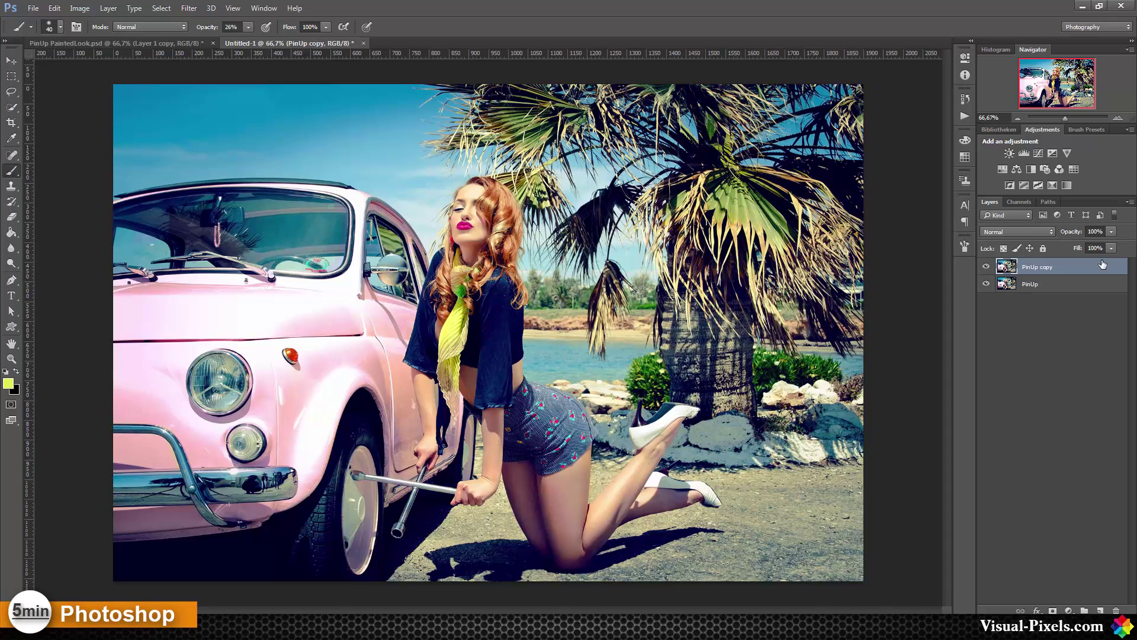
left_click(189, 8)
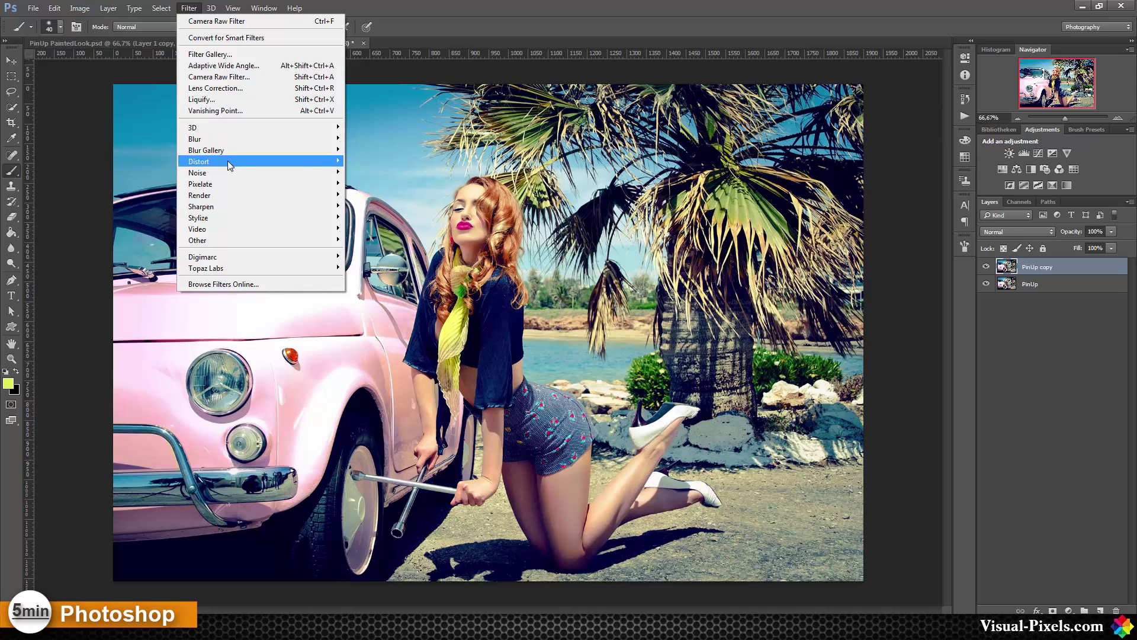
mouse_move(229, 173)
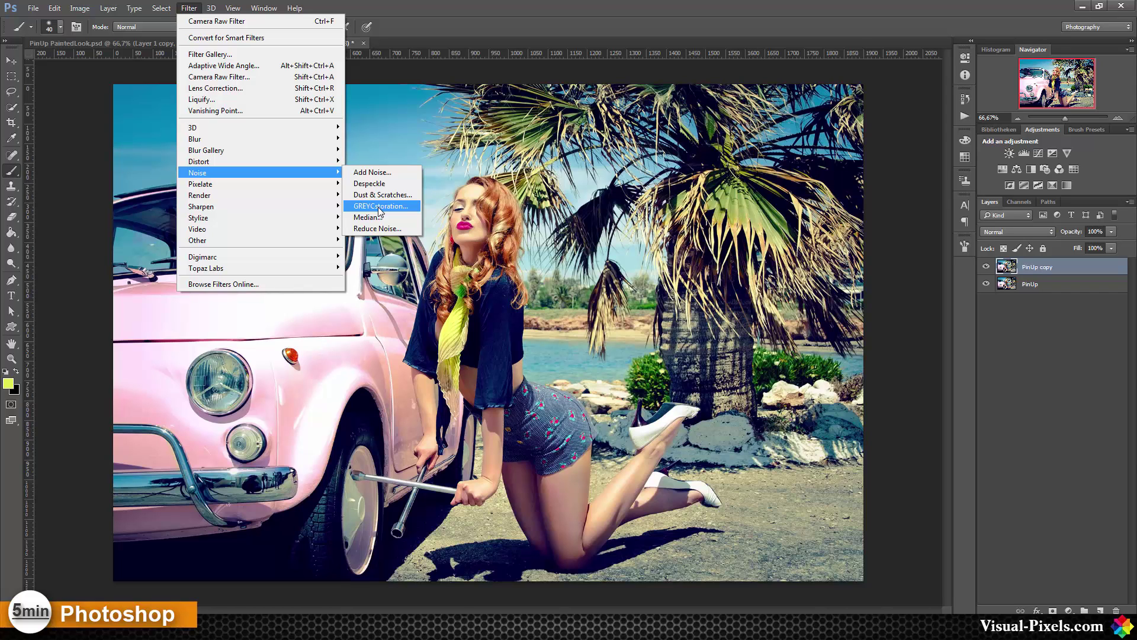
Preview GREYCstoration on the car's windshield and apply it at Strength 110 to PinUp copy.
left_click(379, 208)
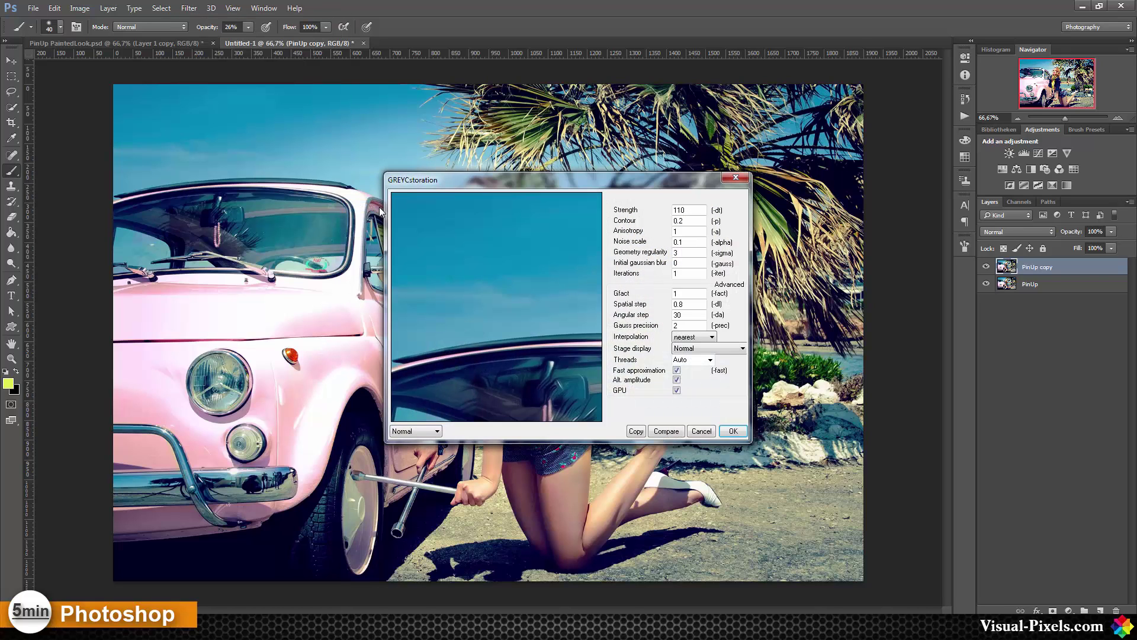
left_click_drag(556, 327, 375, 331)
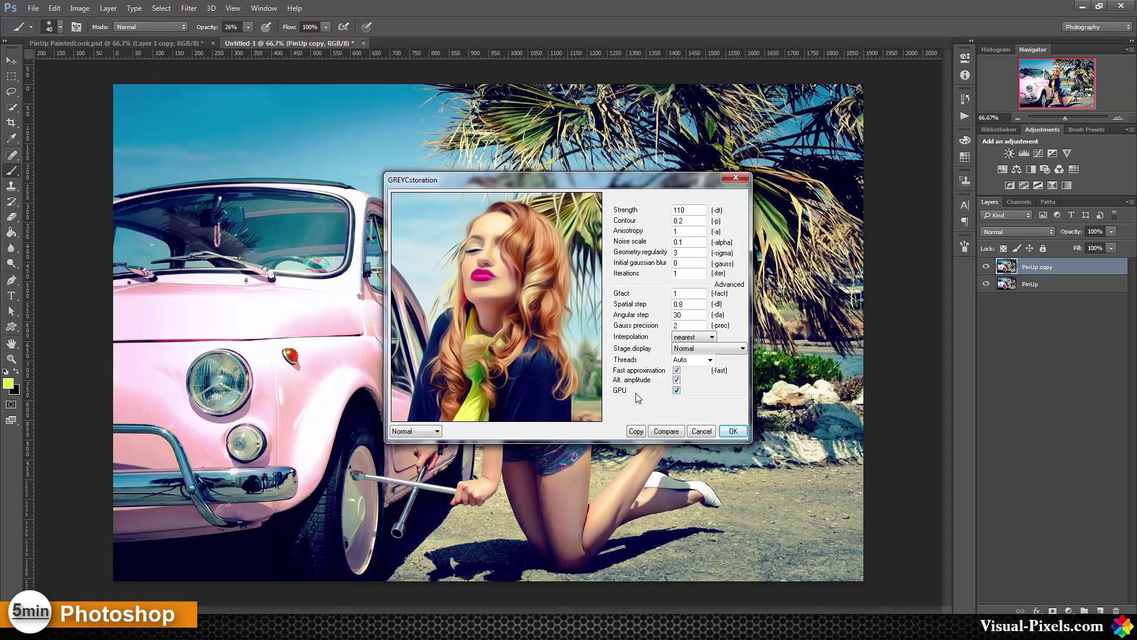
left_click(732, 432)
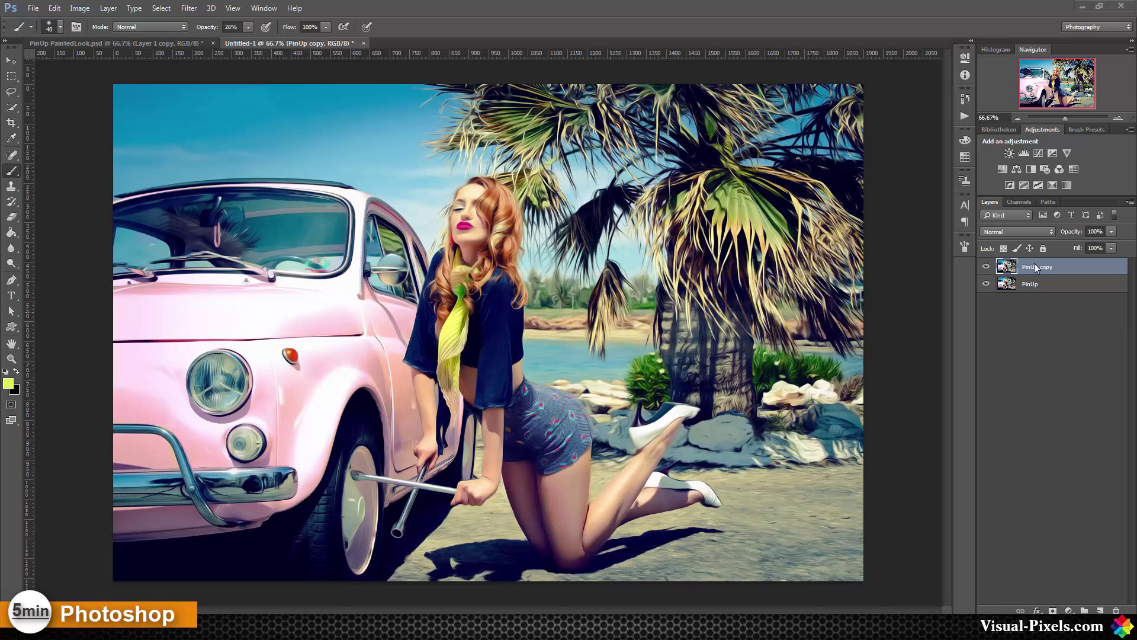
Convert PinUp copy to a smart object and open the Camera Raw Filter.
right_click(1073, 268)
left_click(987, 213)
left_click(188, 8)
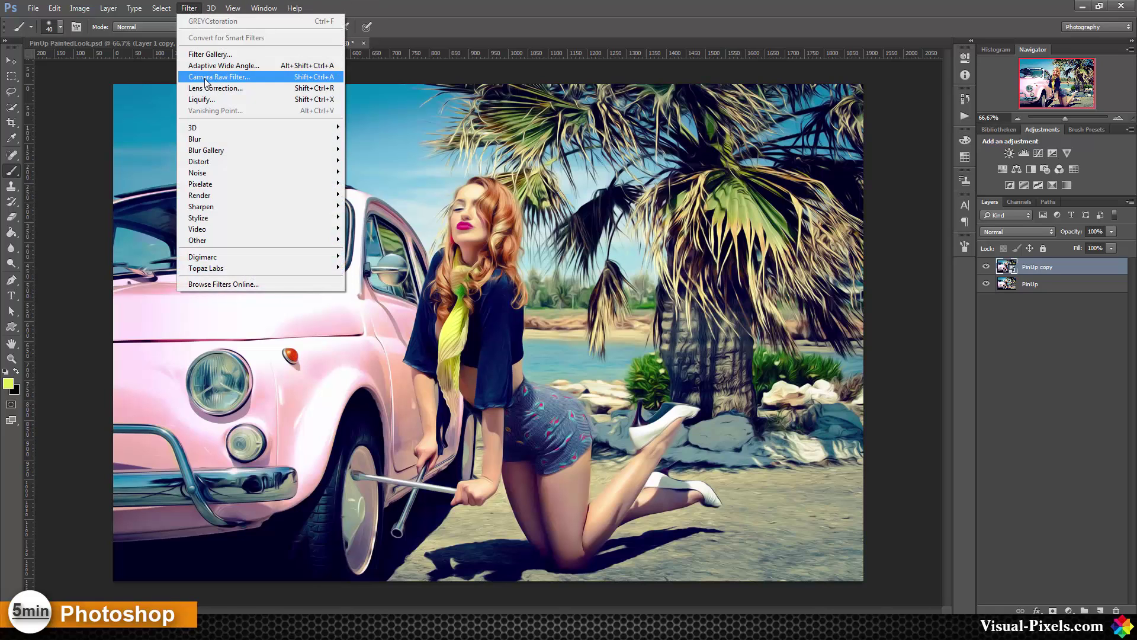
left_click(227, 76)
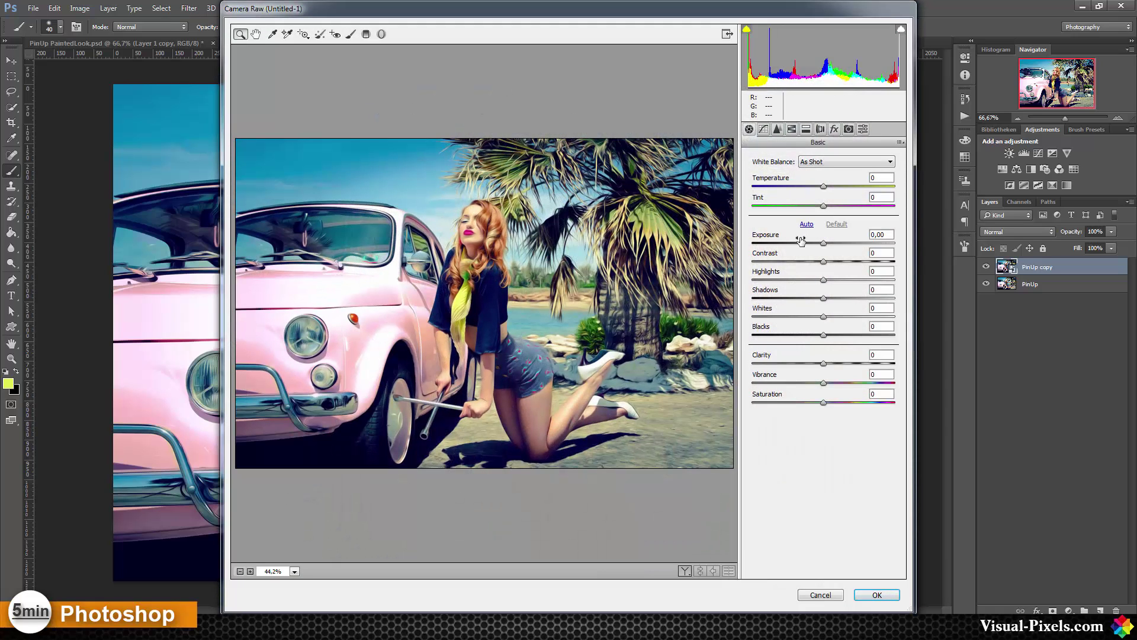
Set Exposure -0.40, Highlights +30, Shadows +83, Clarity +60 and raise Vibrance.
left_click(820, 246)
left_click_drag(821, 247, 817, 249)
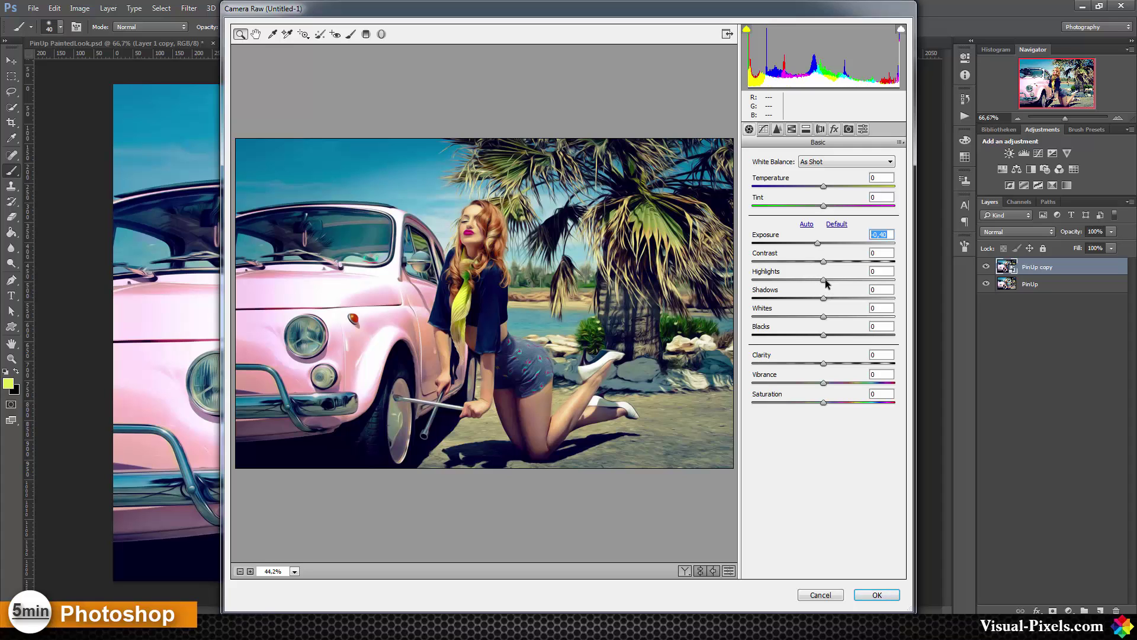
left_click_drag(824, 280, 844, 279)
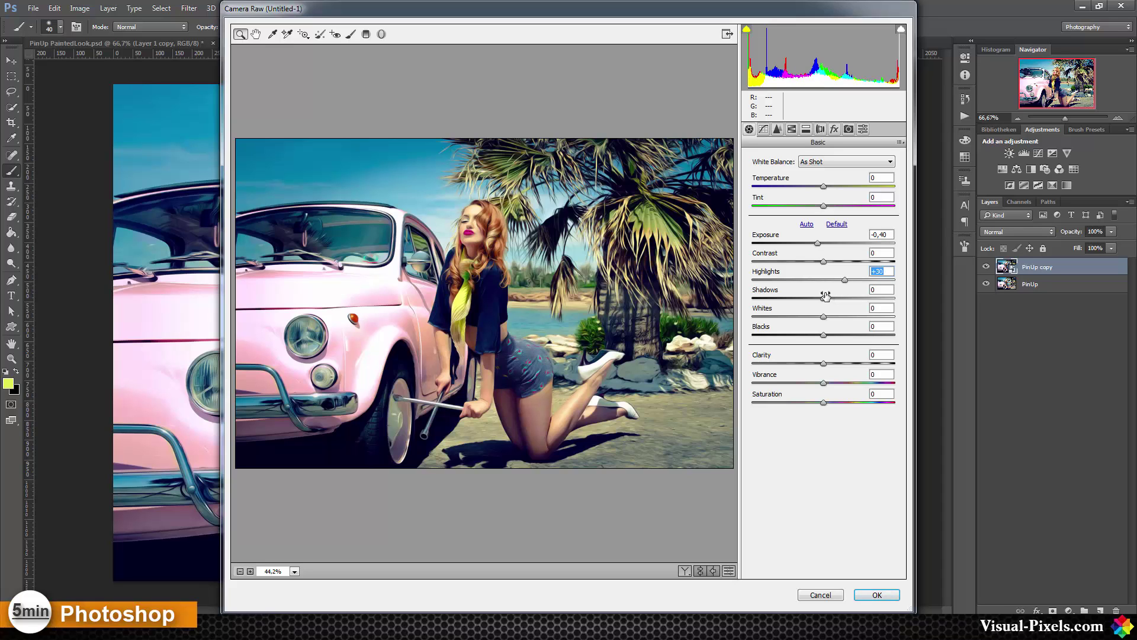
left_click_drag(826, 296, 881, 299)
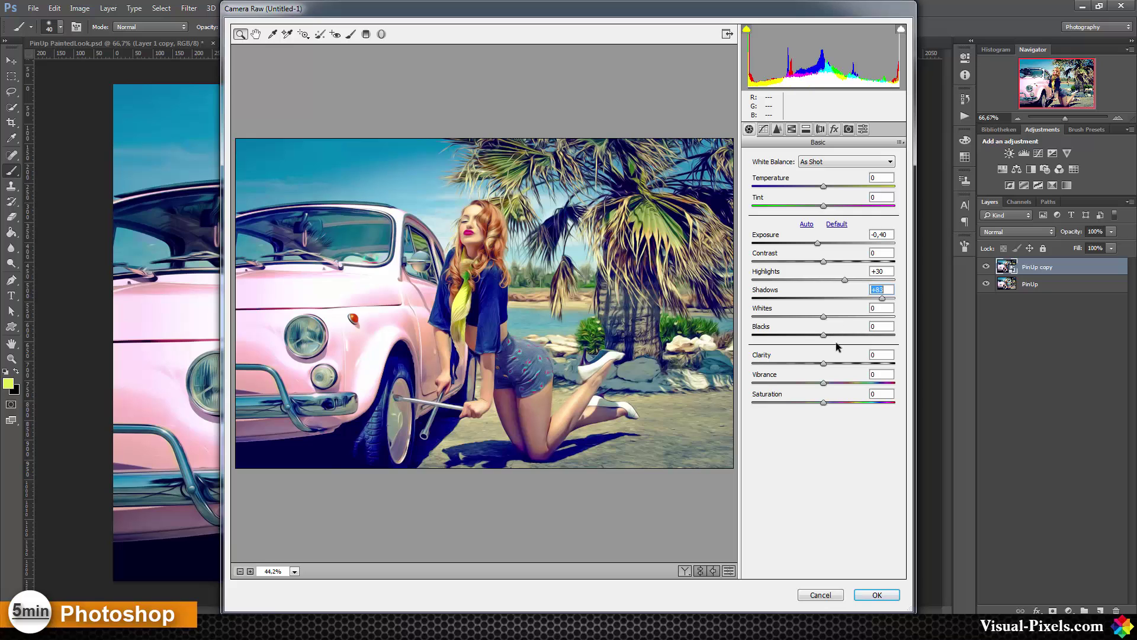
left_click_drag(824, 363, 872, 372)
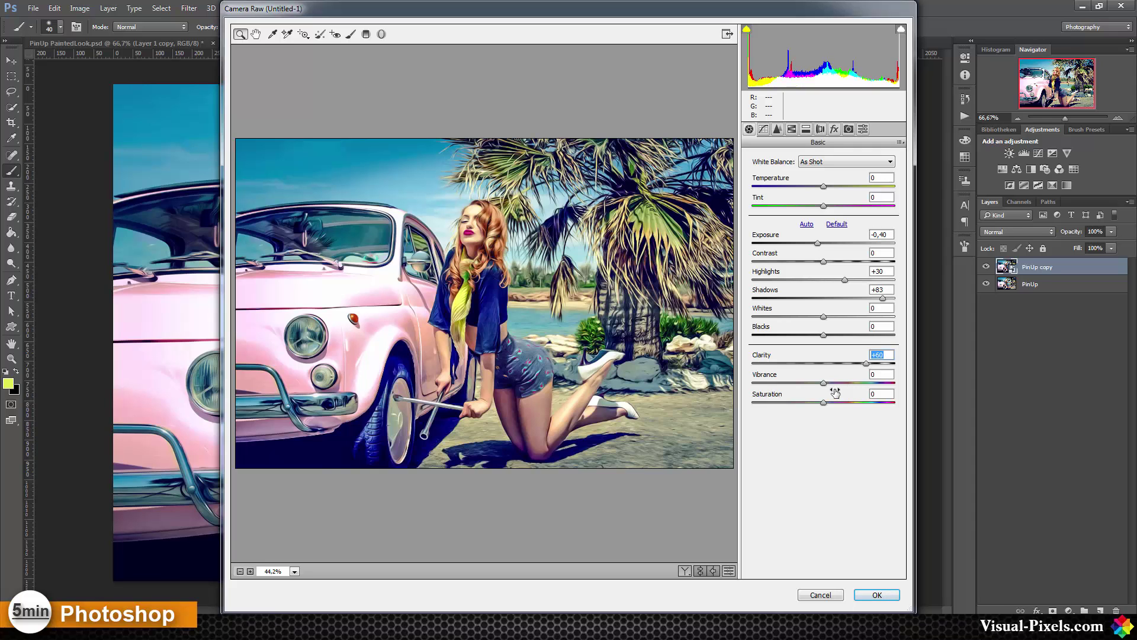
left_click_drag(824, 384, 837, 383)
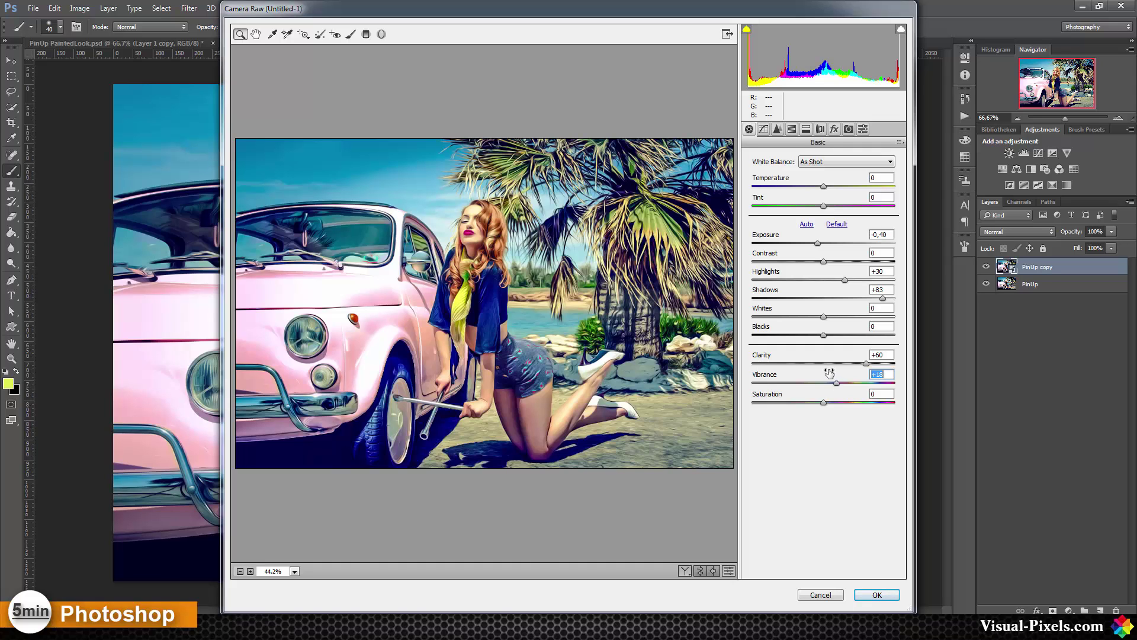
In HSL Saturation, set Reds to -12, Yellows to -4, Aquas to +70 and raise Blues slightly.
left_click(791, 129)
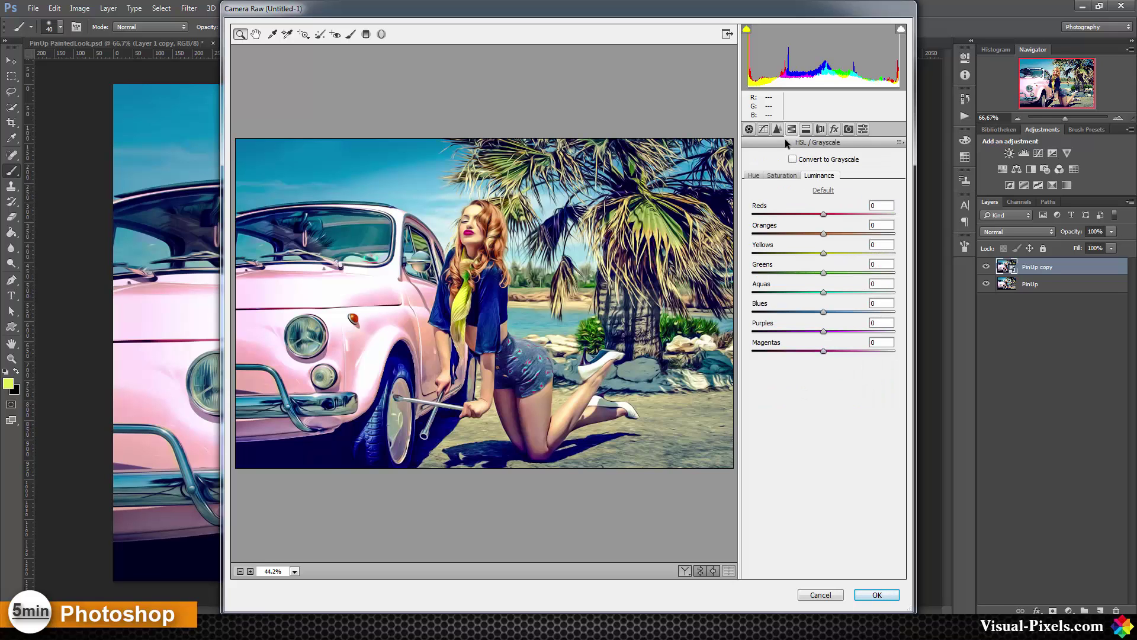
left_click(780, 174)
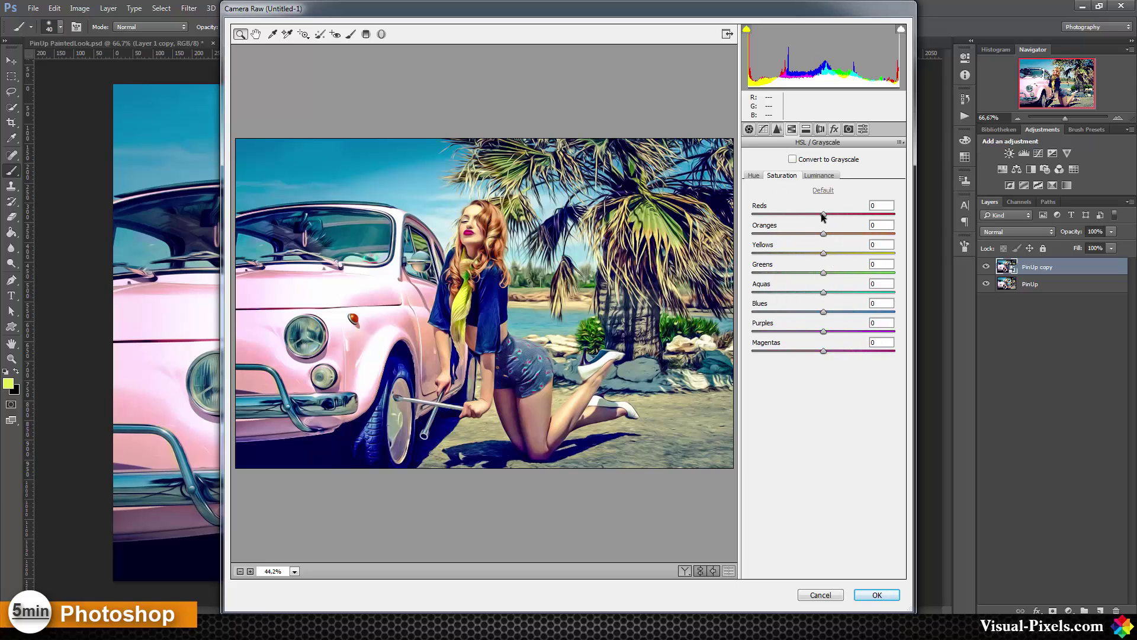
left_click_drag(821, 213, 813, 214)
left_click_drag(822, 253, 819, 252)
left_click_drag(823, 292, 871, 301)
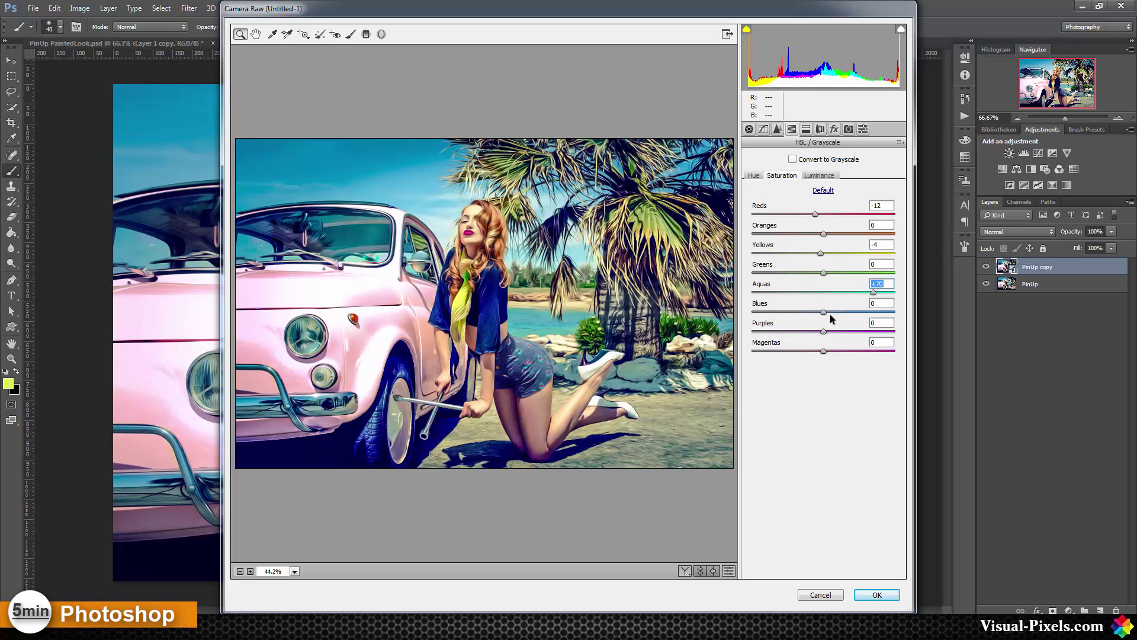
left_click_drag(824, 312, 836, 314)
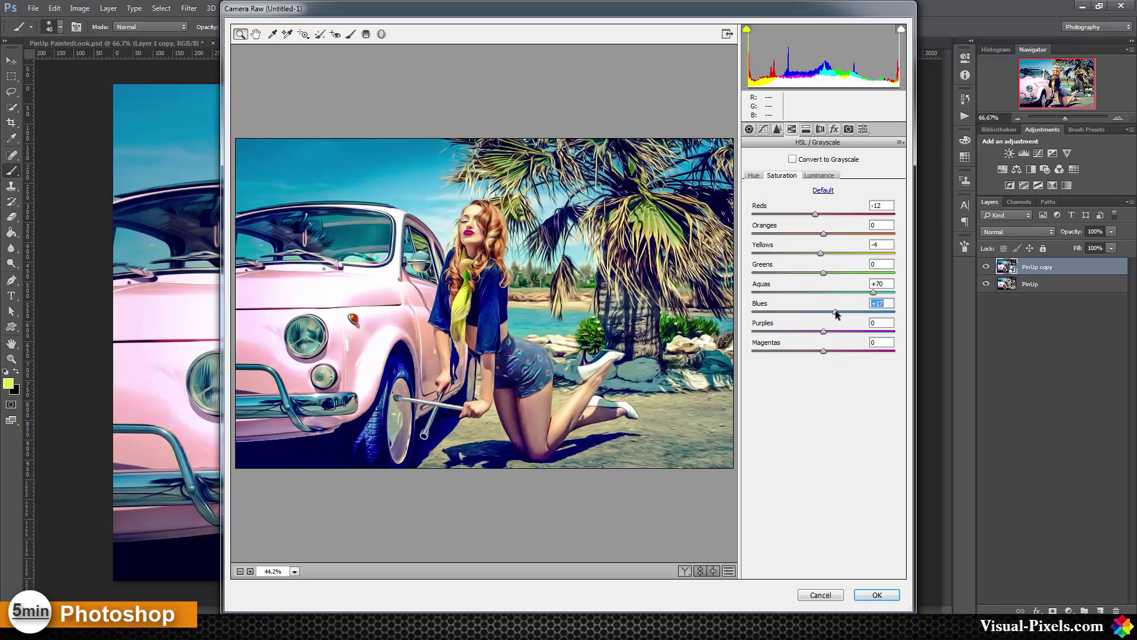
In HSL Luminance, set Aquas +24, Blues +18, Purples +44 and lower Magentas.
left_click(813, 176)
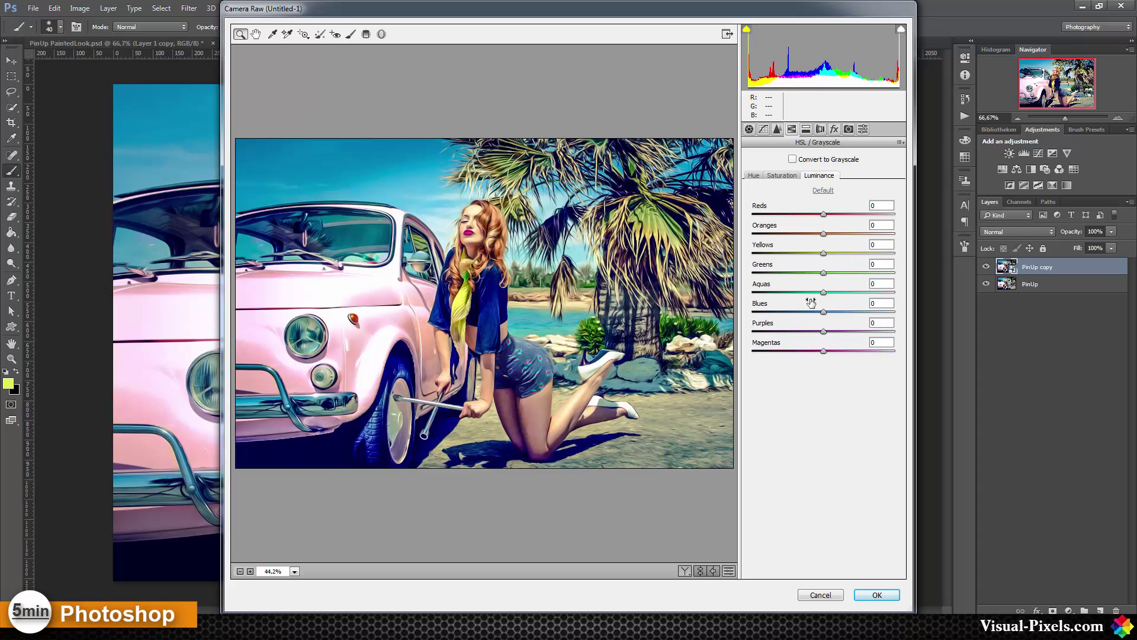
left_click_drag(823, 293, 840, 295)
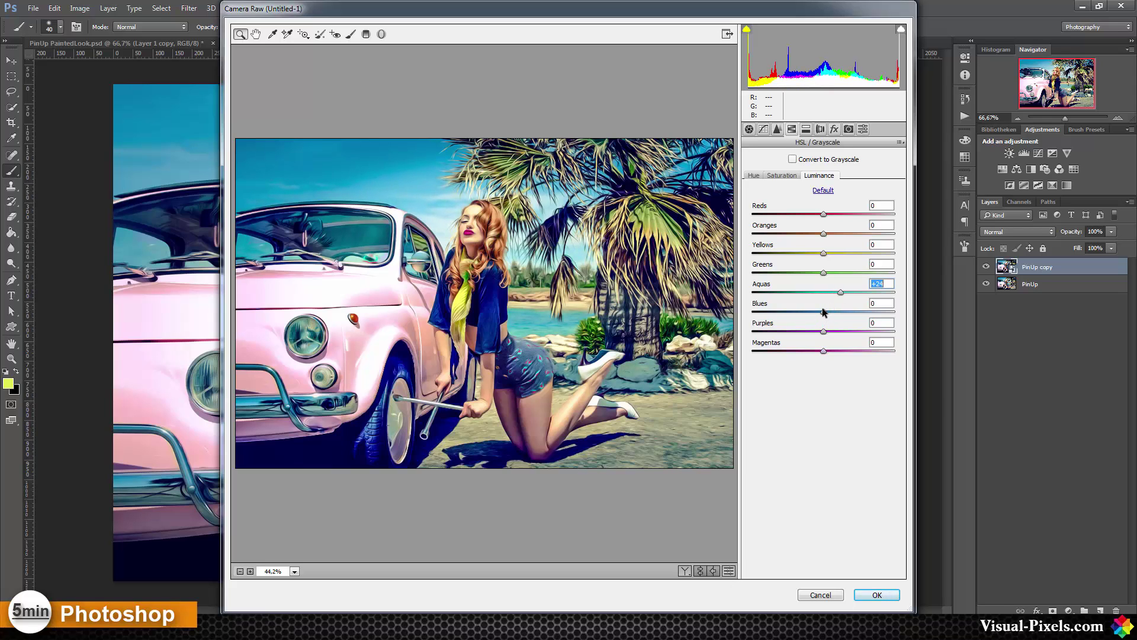
left_click_drag(824, 312, 837, 314)
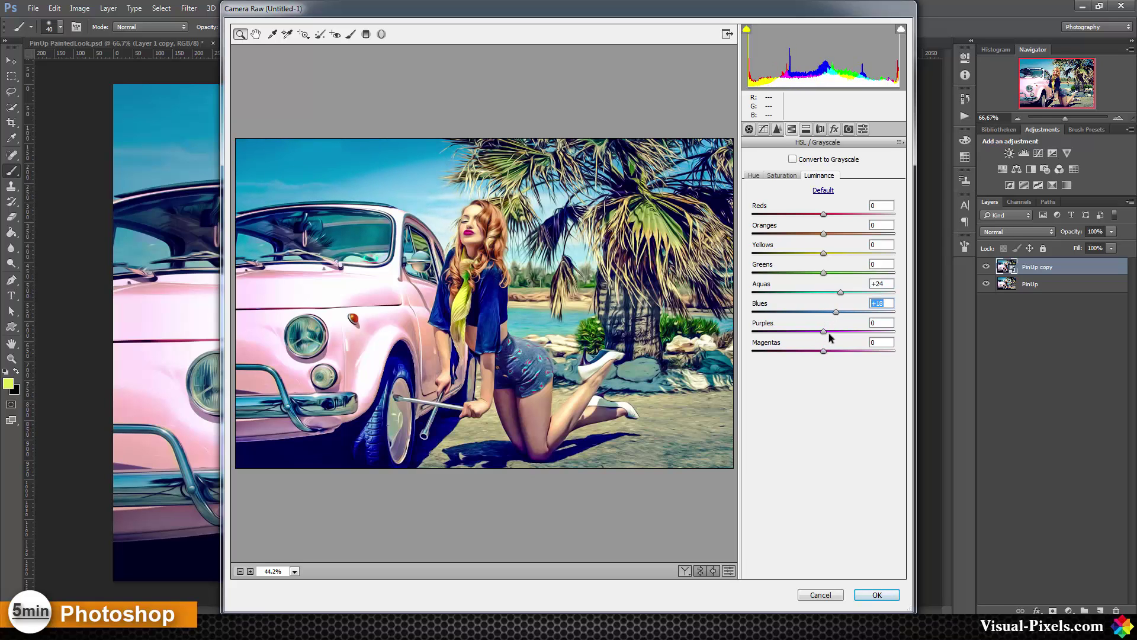
left_click_drag(828, 333, 855, 332)
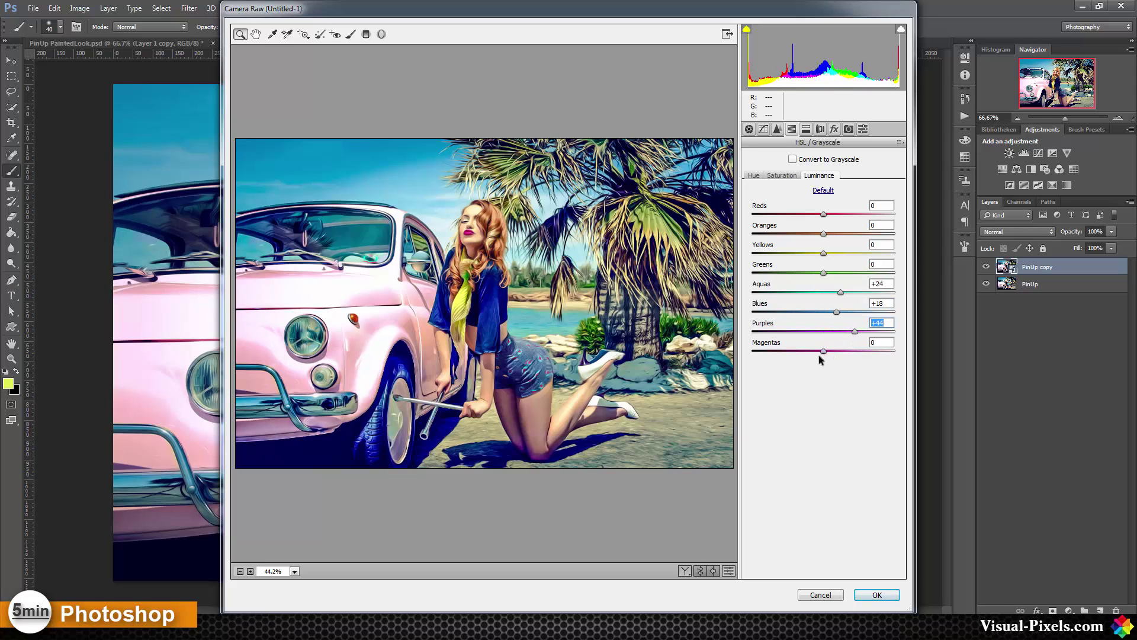
left_click_drag(823, 350, 801, 350)
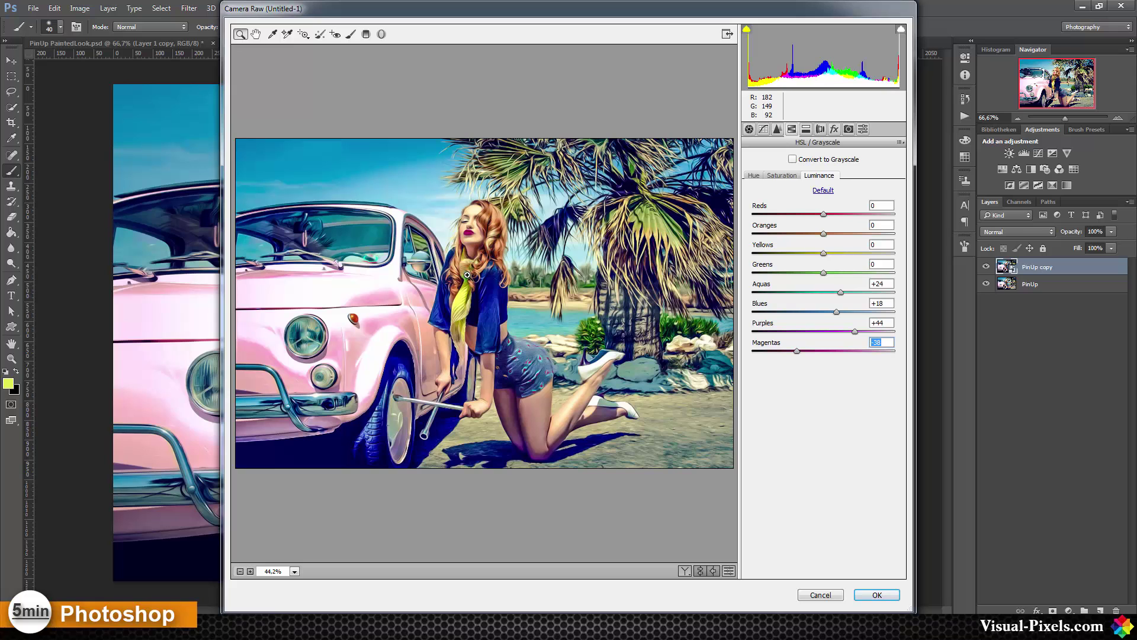
Confirm the Camera Raw dialog so its settings become a smart filter on PinUp copy.
left_click(877, 595)
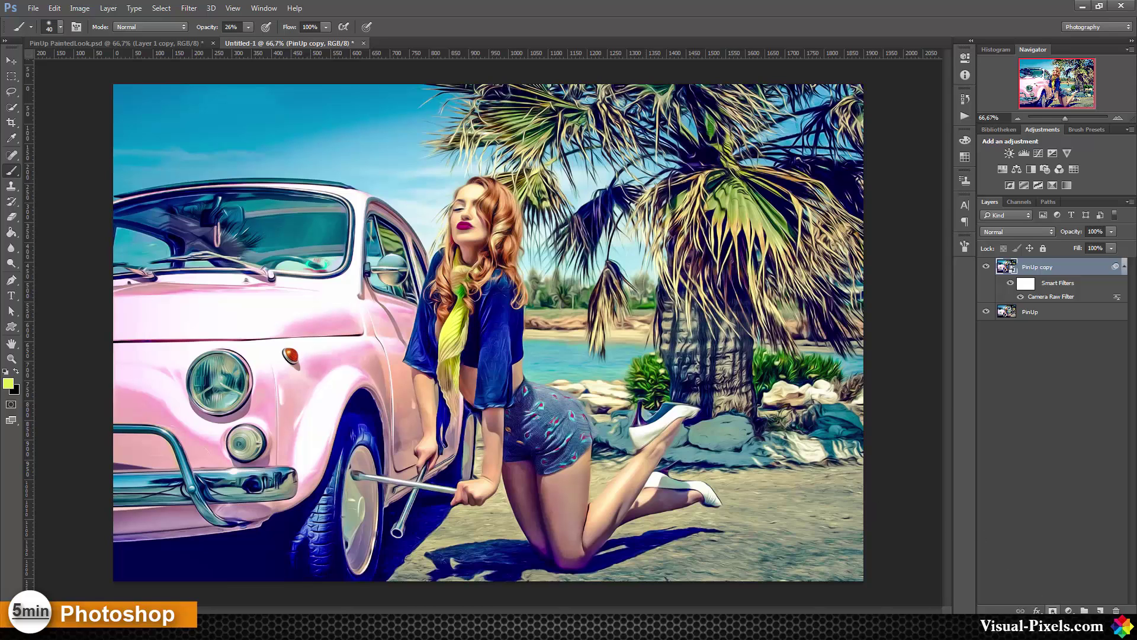
Add a white layer mask to PinUp copy, set black as paint colour, and brush Opacity to 100%.
left_click(1053, 610)
key("d")
key("x")
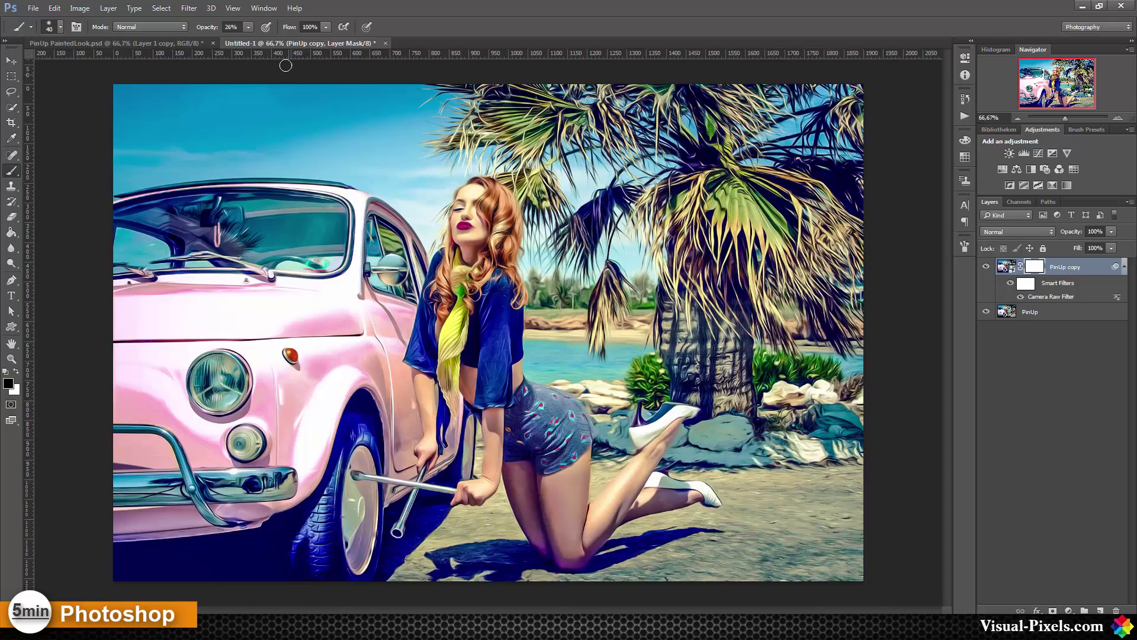
left_click(248, 27)
left_click_drag(250, 40, 291, 40)
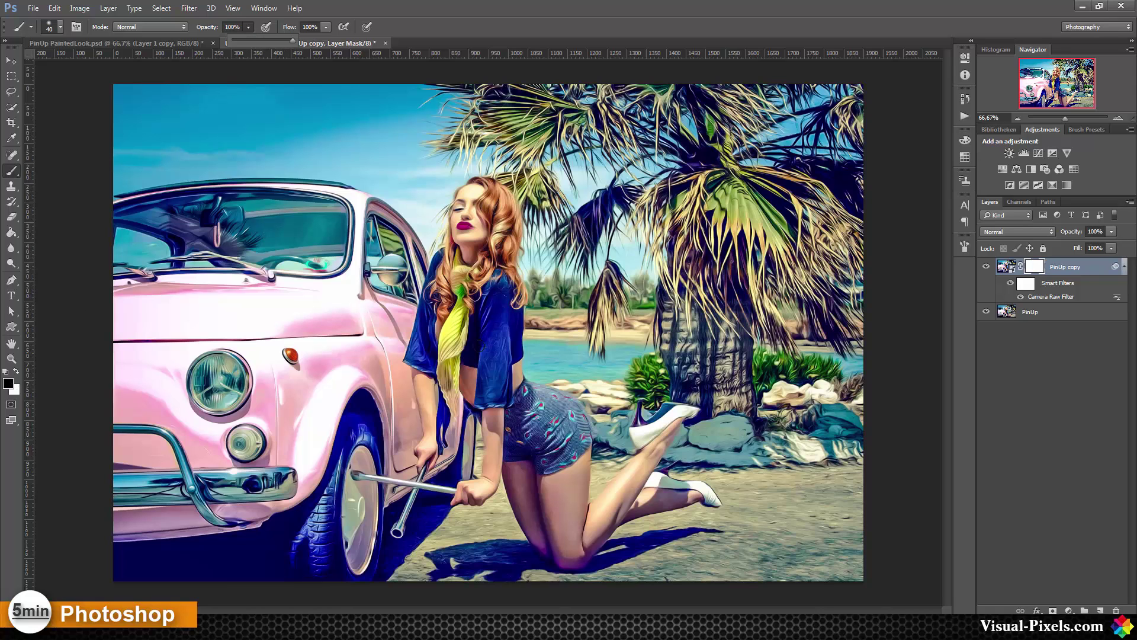
left_click(464, 225)
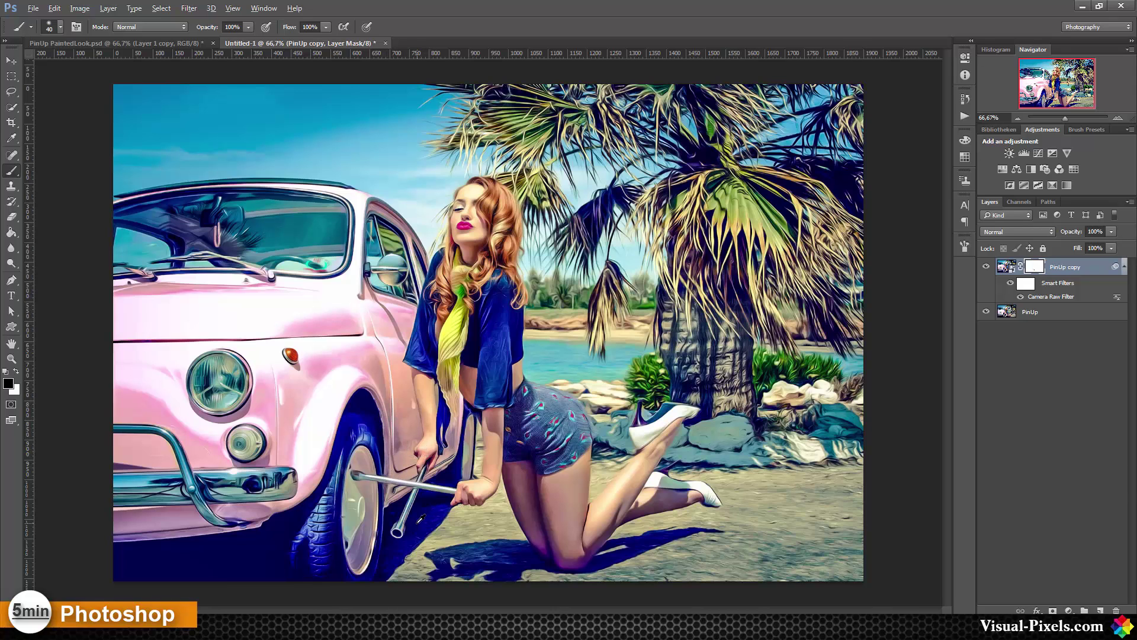
Mask a spot beside the car door and the red lettering in the car window with a small black brush.
scroll(421, 509, "up", 3)
scroll(398, 501, "up", 3)
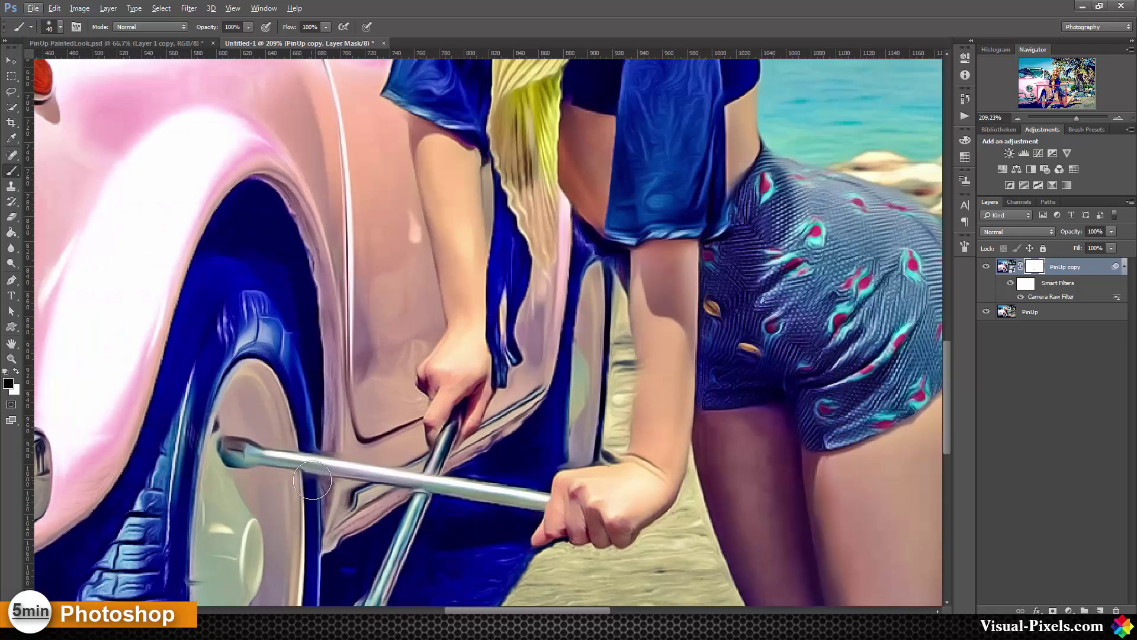
key("alt")
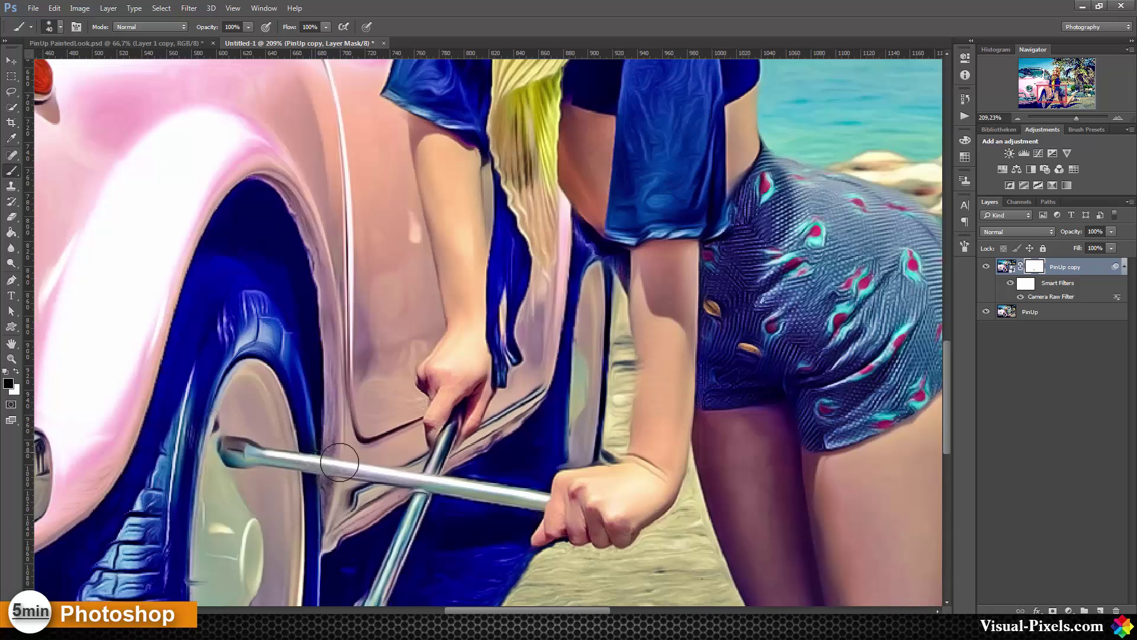
left_click_drag(449, 318, 415, 338)
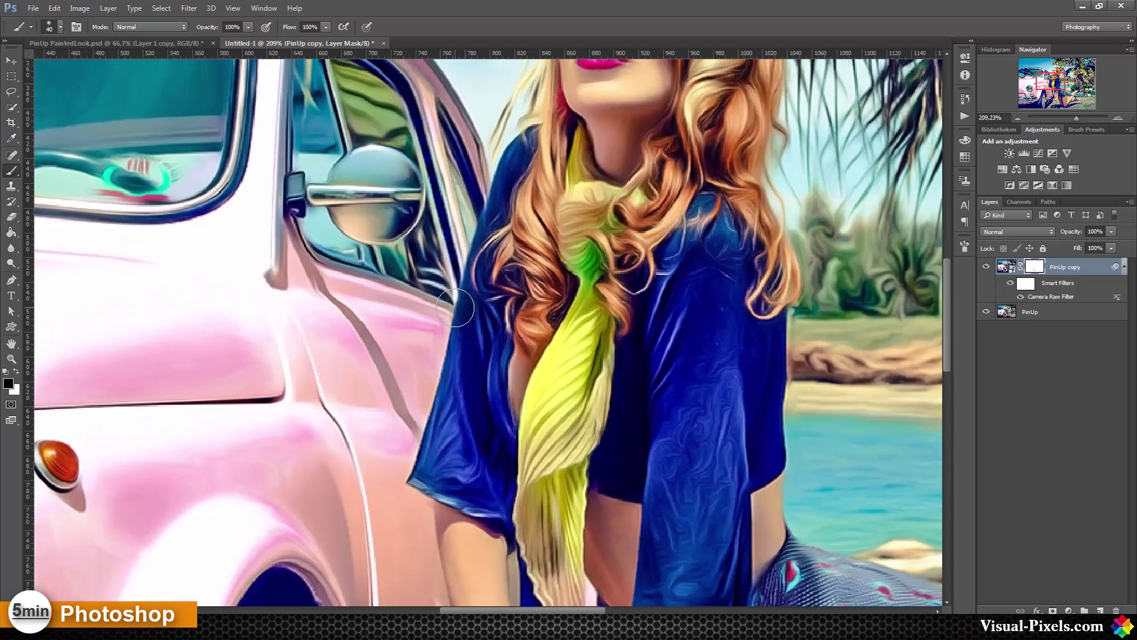
left_click(455, 307)
key("bracketleft")
key("bracketleft")
key("bracketleft")
mouse_move(298, 244)
left_mouse_down()
mouse_move(475, 236)
mouse_move(513, 259)
left_mouse_up()
key("ctrl+r")
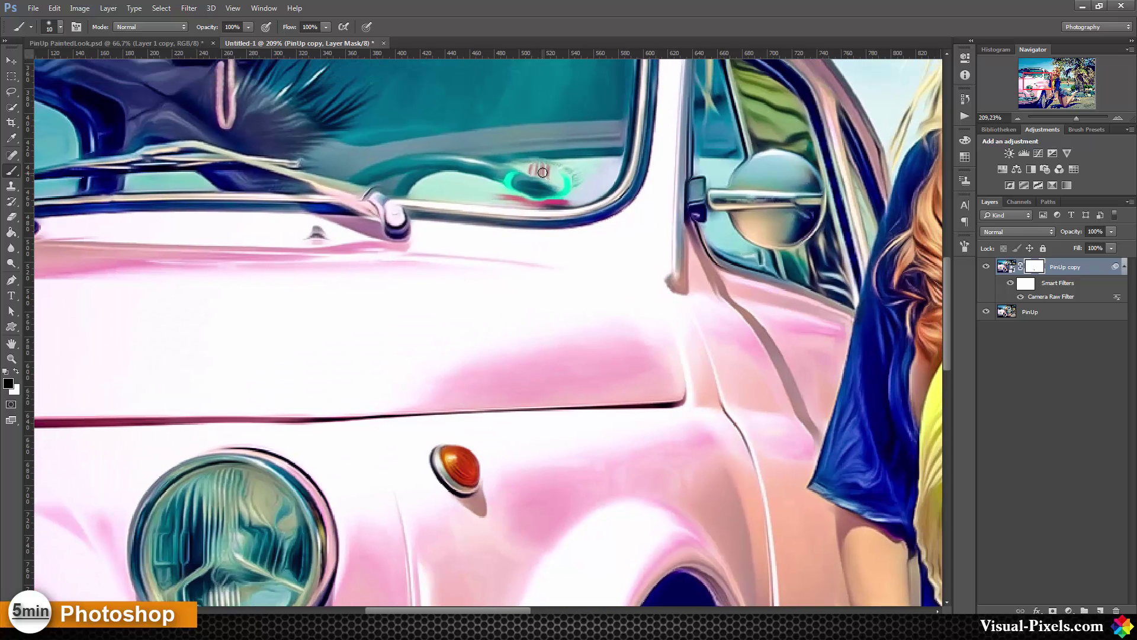
mouse_move(541, 170)
left_mouse_down()
mouse_move(513, 178)
mouse_move(520, 198)
mouse_move(478, 253)
mouse_move(517, 198)
mouse_move(523, 160)
mouse_move(550, 169)
left_mouse_up()
Refine the mask around the knees and leg shadow with a fine brush, switching to white to fix mistakes.
scroll(630, 306, "down", 1, "alt")
scroll(630, 306, "down", 4, "alt")
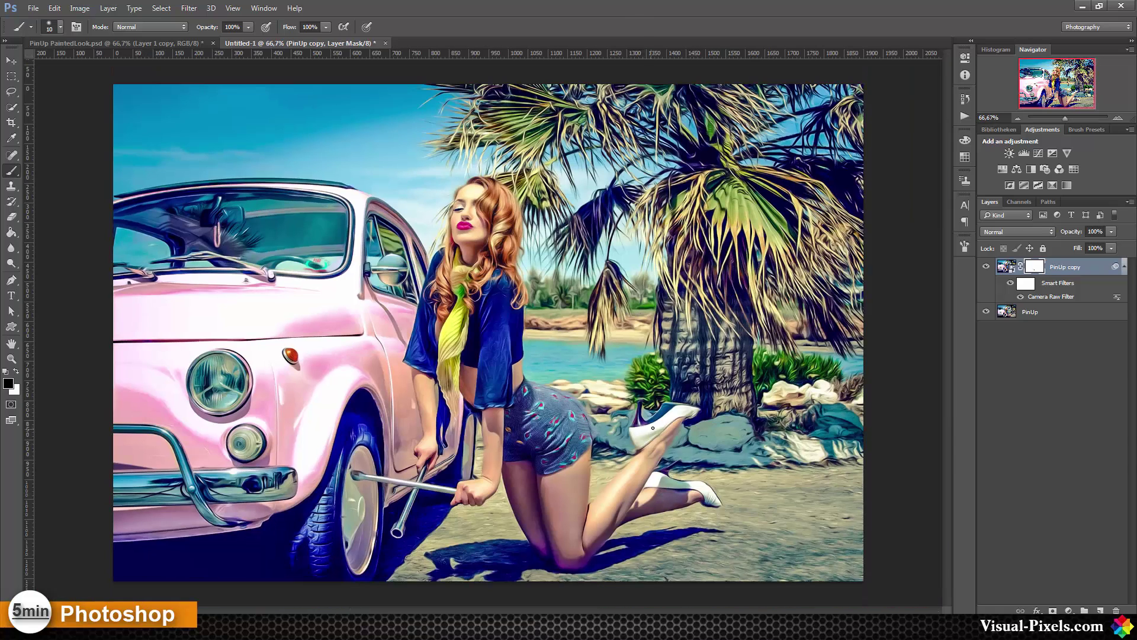
key("bracketright")
scroll(599, 558, "up", 5)
scroll(669, 535, "up", 2)
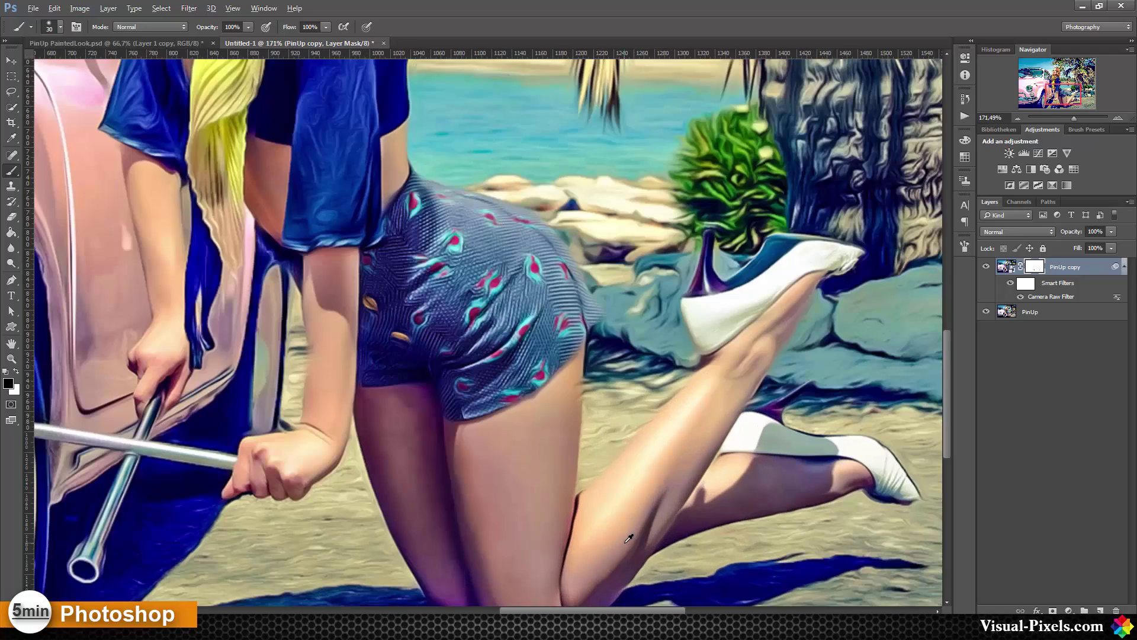
scroll(652, 497, "up", 2)
scroll(650, 497, "up", 4)
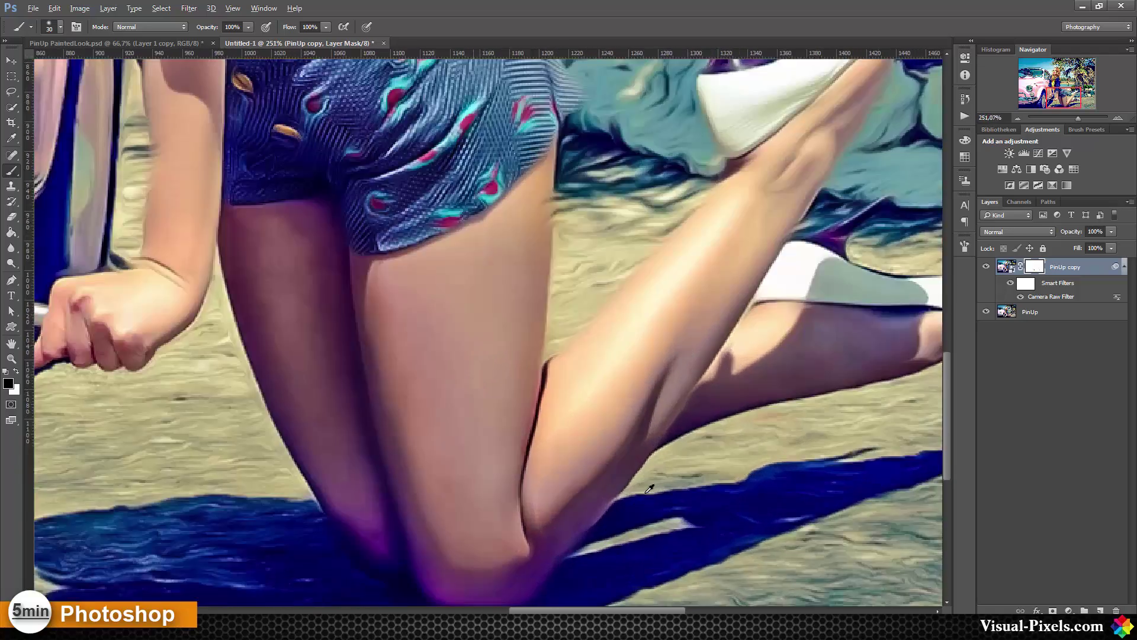
left_click_drag(622, 469, 614, 389)
key("bracketleft")
key("bracketleft")
key("bracketleft")
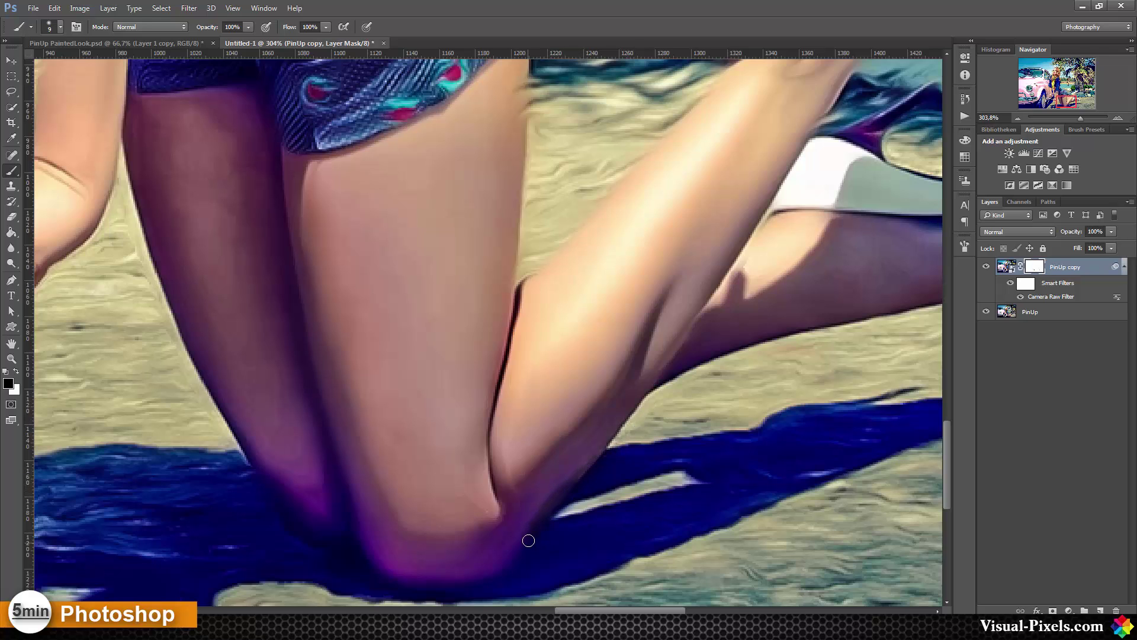
key("x")
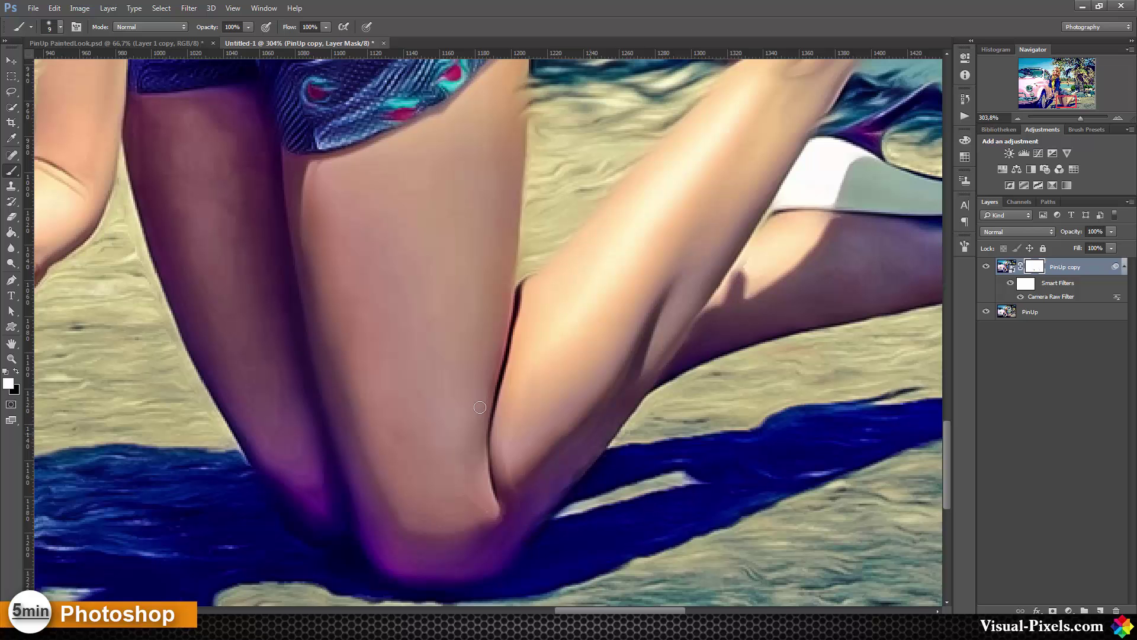
key("space")
scroll(474, 143, "down", 10)
scroll(464, 164, "down", 1)
scroll(468, 208, "up", 3)
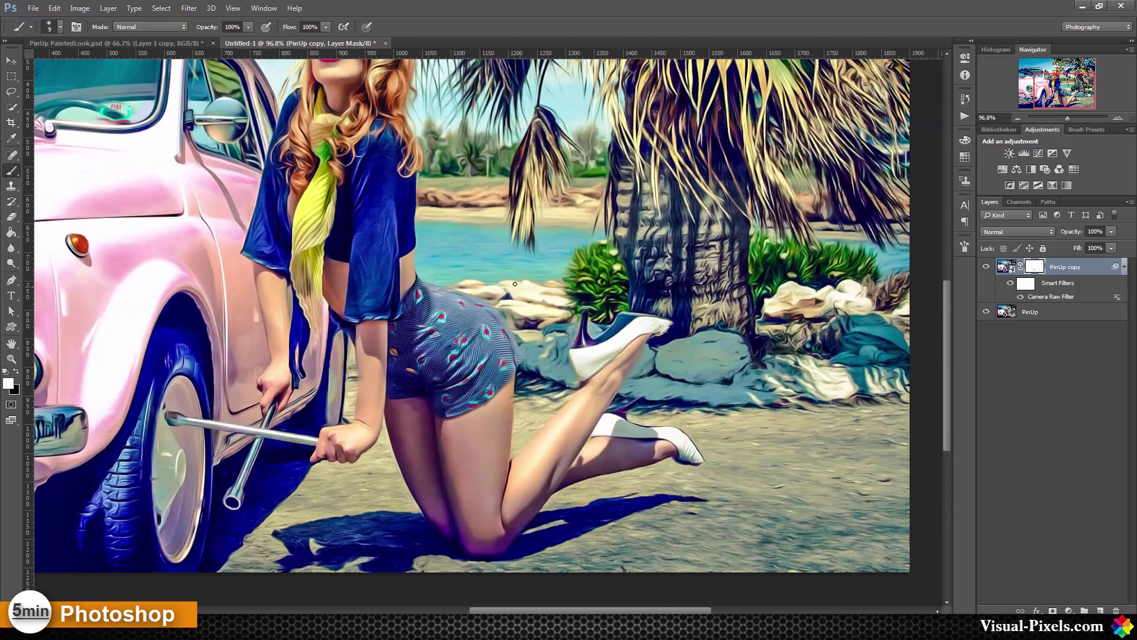
mouse_move(423, 213)
left_mouse_down()
mouse_move(491, 252)
mouse_move(484, 281)
mouse_move(503, 306)
left_mouse_up()
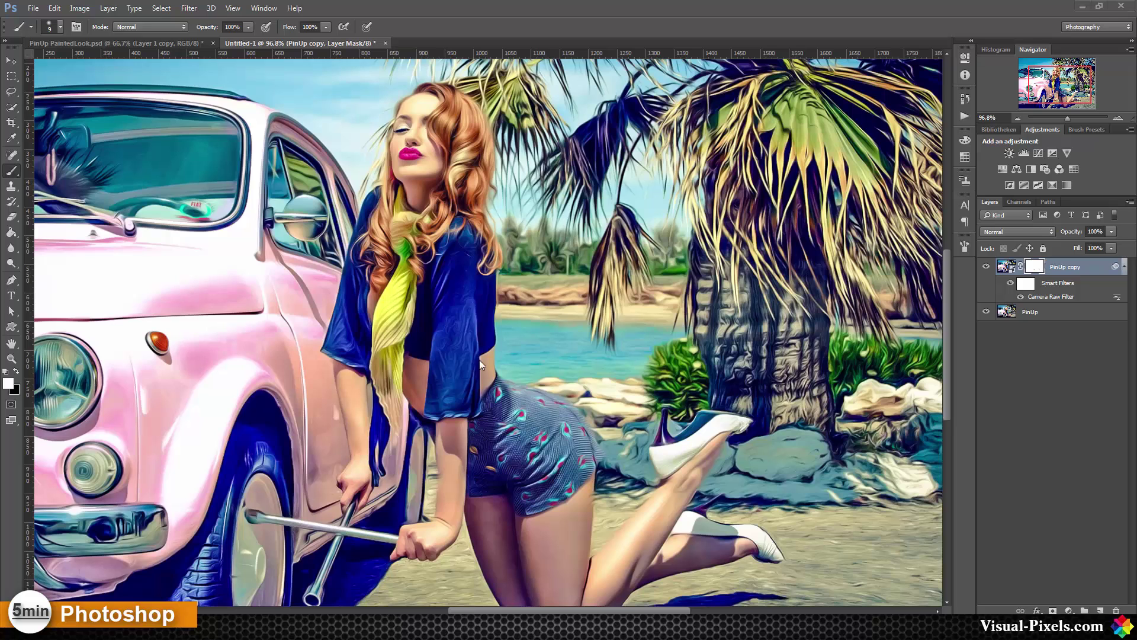
Add a Hue/Saturation adjustment layer atop the stack with Saturation at -33 and review the scene.
left_click(1001, 169)
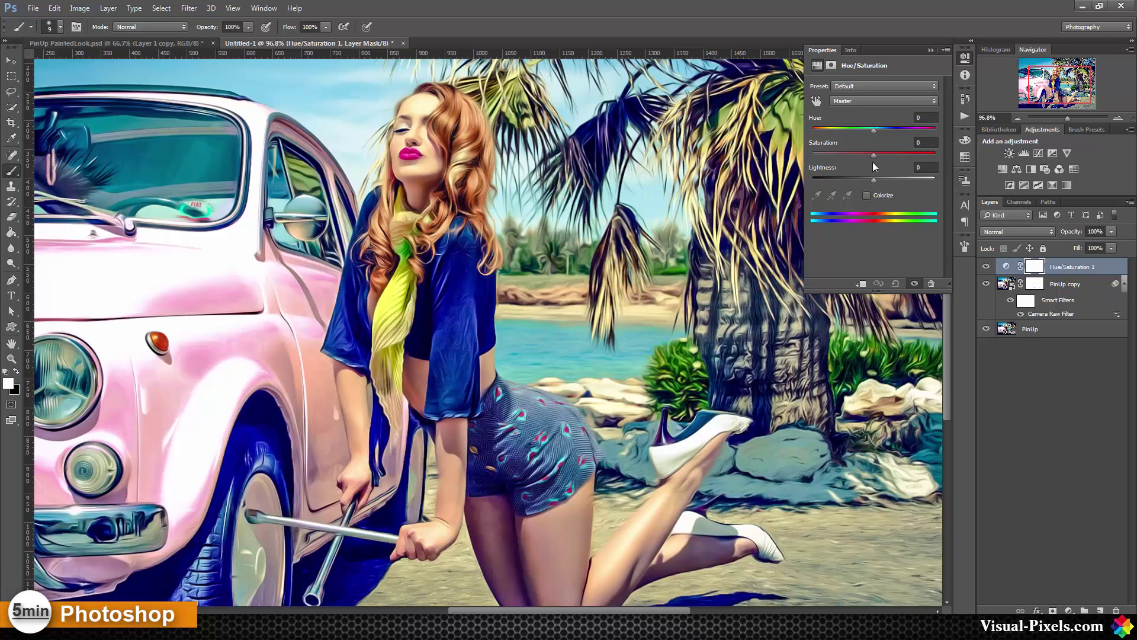
left_click_drag(872, 153, 847, 153)
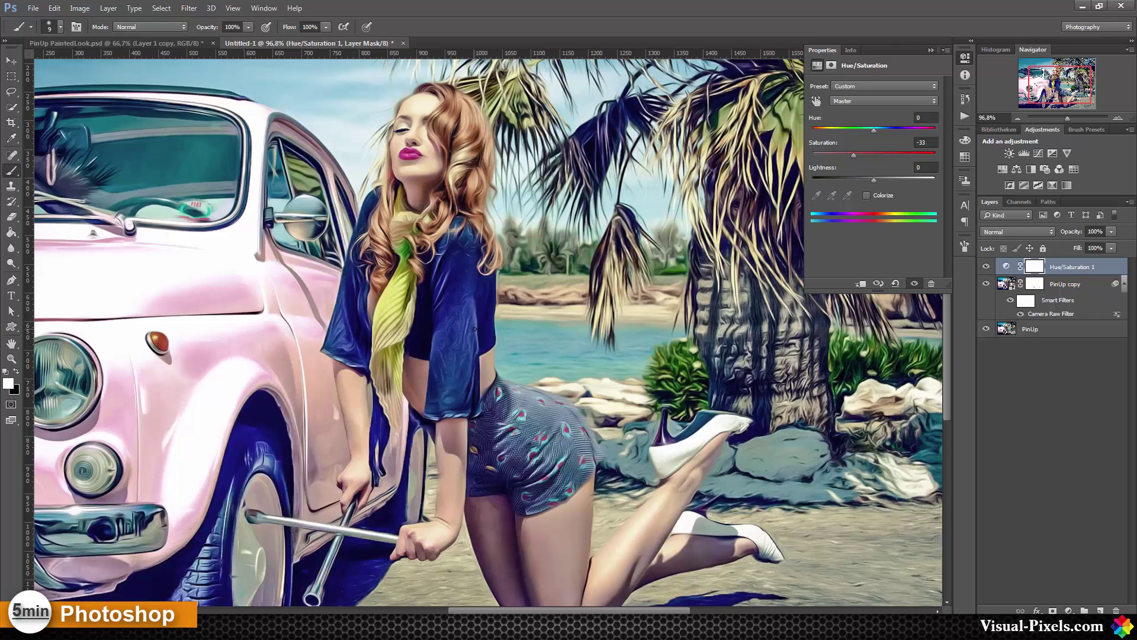
scroll(498, 273, "down", 5)
scroll(498, 274, "left", 5)
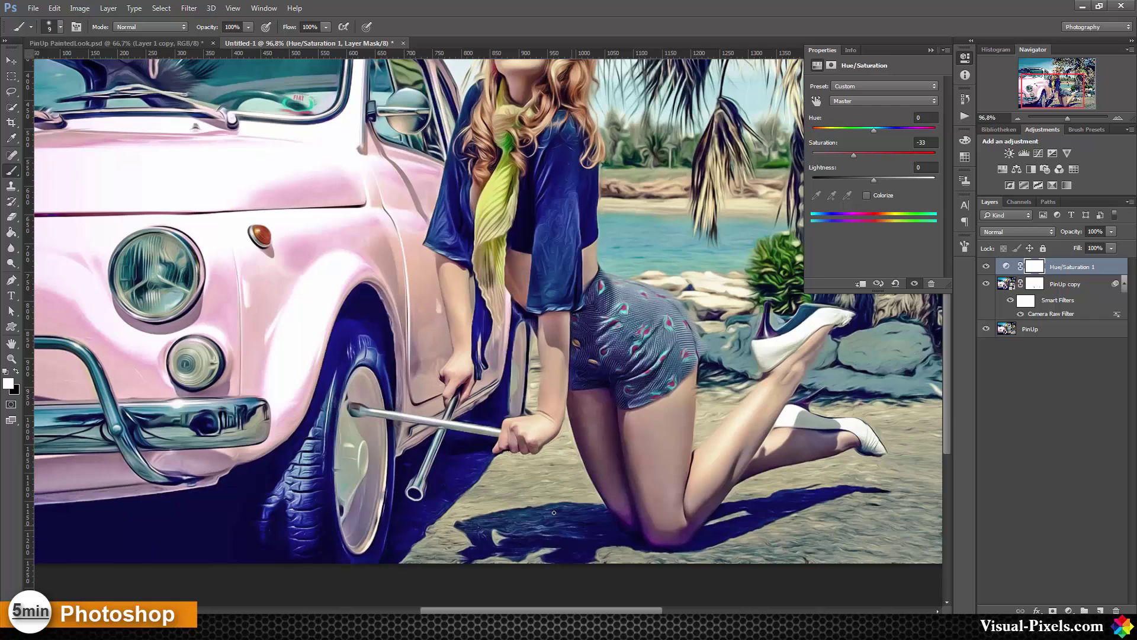
left_click_drag(700, 274, 472, 405)
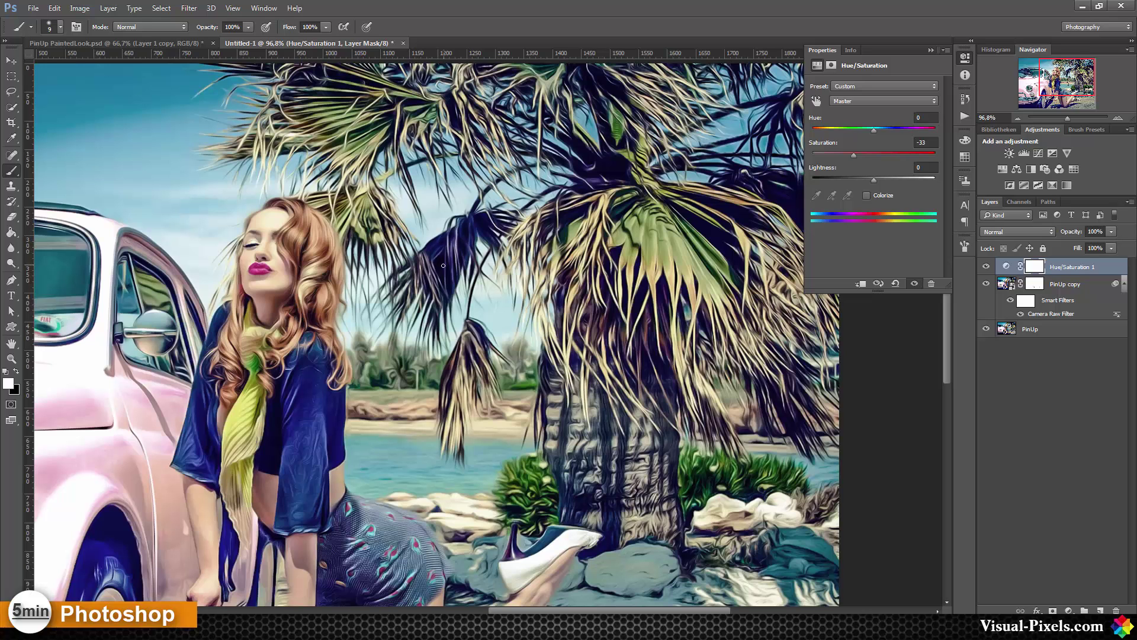
mouse_move(431, 296)
left_mouse_down()
mouse_move(429, 281)
mouse_move(560, 231)
mouse_move(626, 184)
left_mouse_up()
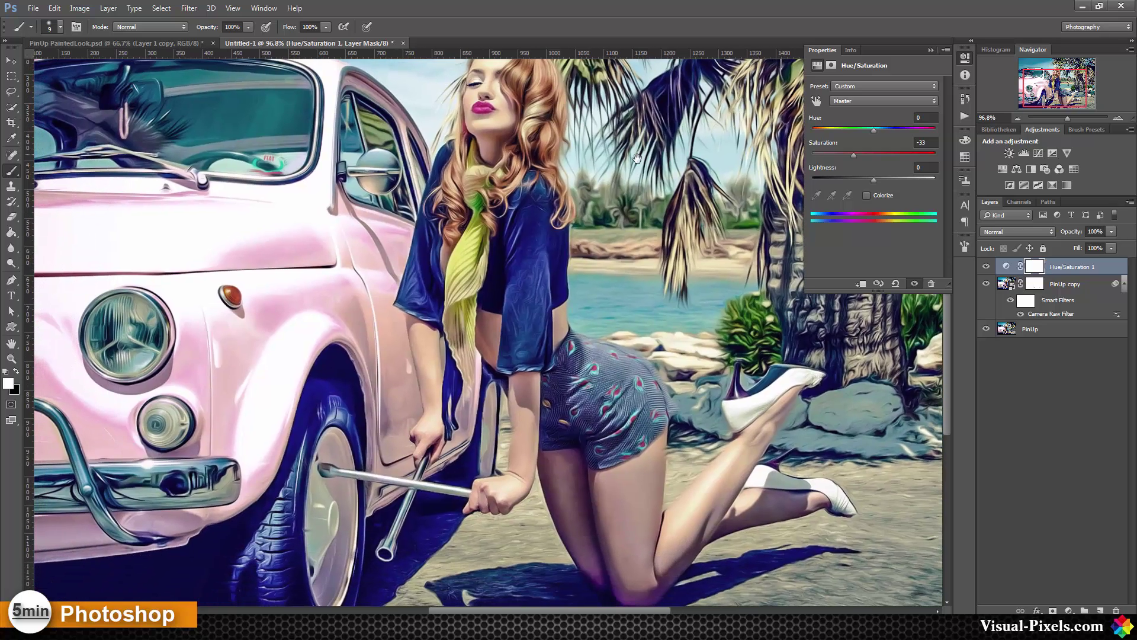
Set the Cyans range to Saturation -67 and Lightness -18.
left_click(873, 97)
left_click(873, 98)
left_click(868, 102)
left_click(864, 104)
left_click(864, 104)
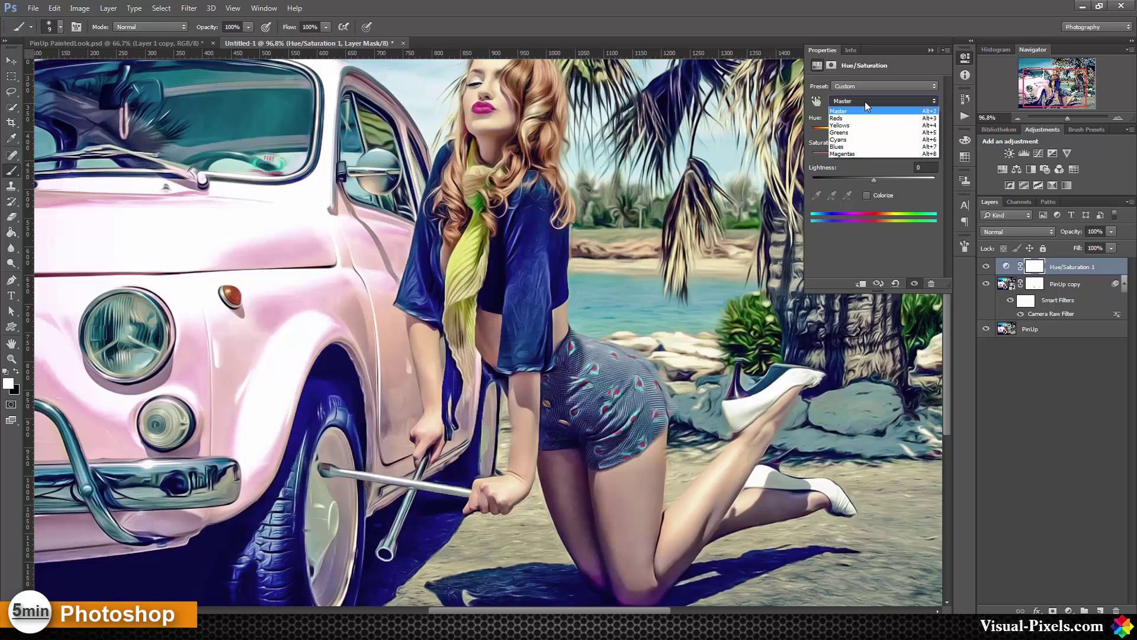
left_click(850, 139)
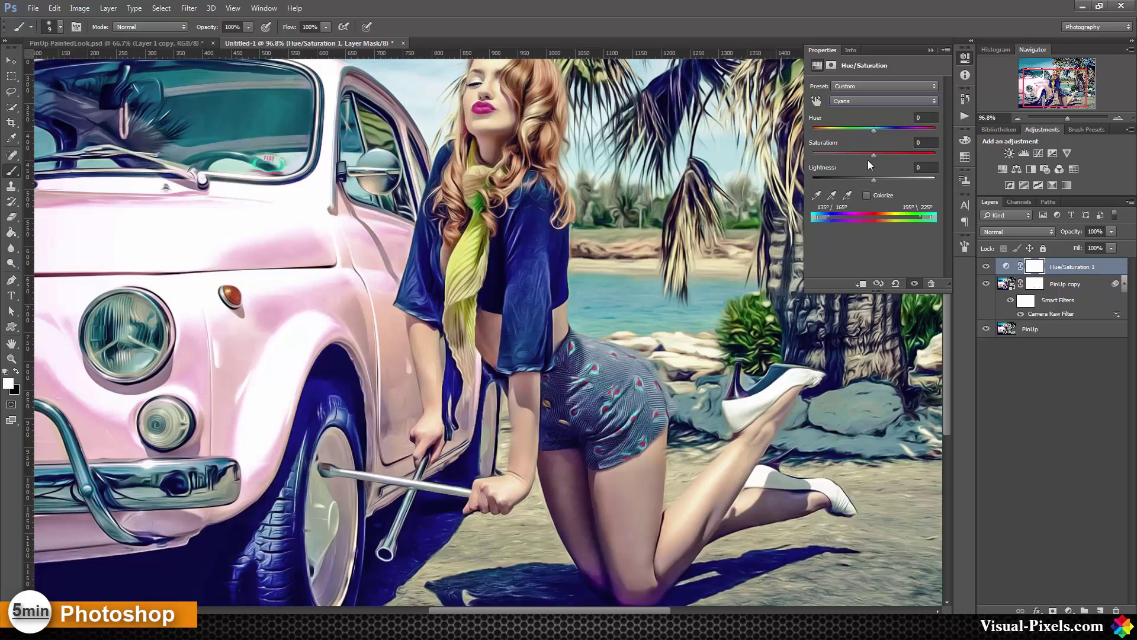
left_click(833, 153)
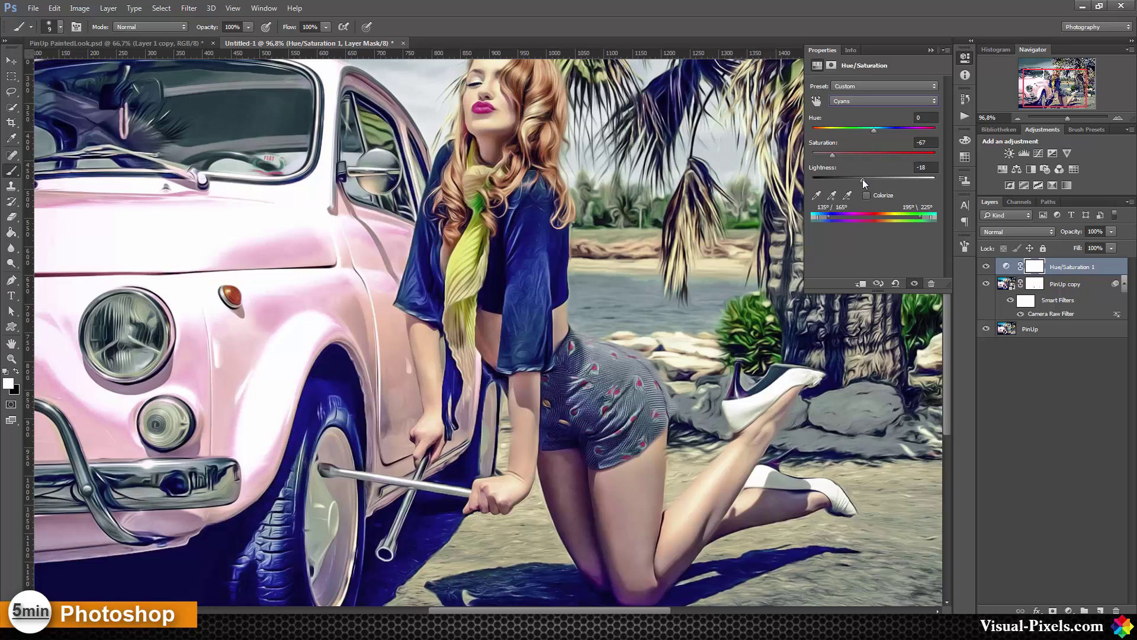
Set the Blues range to Saturation -66 and Lightness -22.
left_click(875, 105)
left_click(863, 145)
left_click_drag(873, 156, 837, 155)
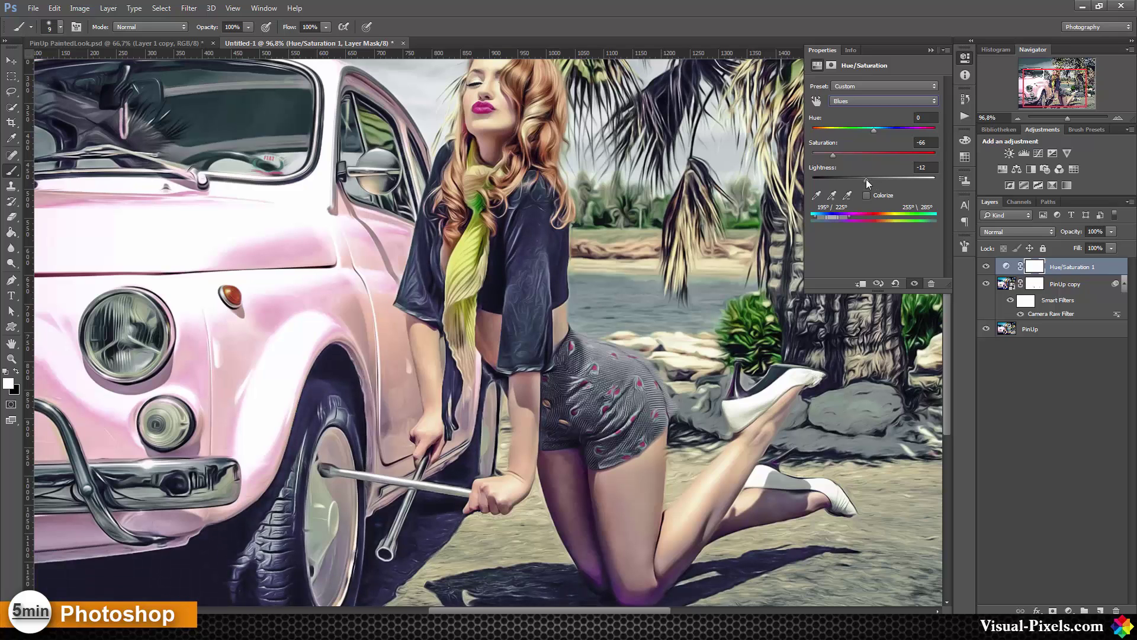
left_click_drag(865, 181, 859, 179)
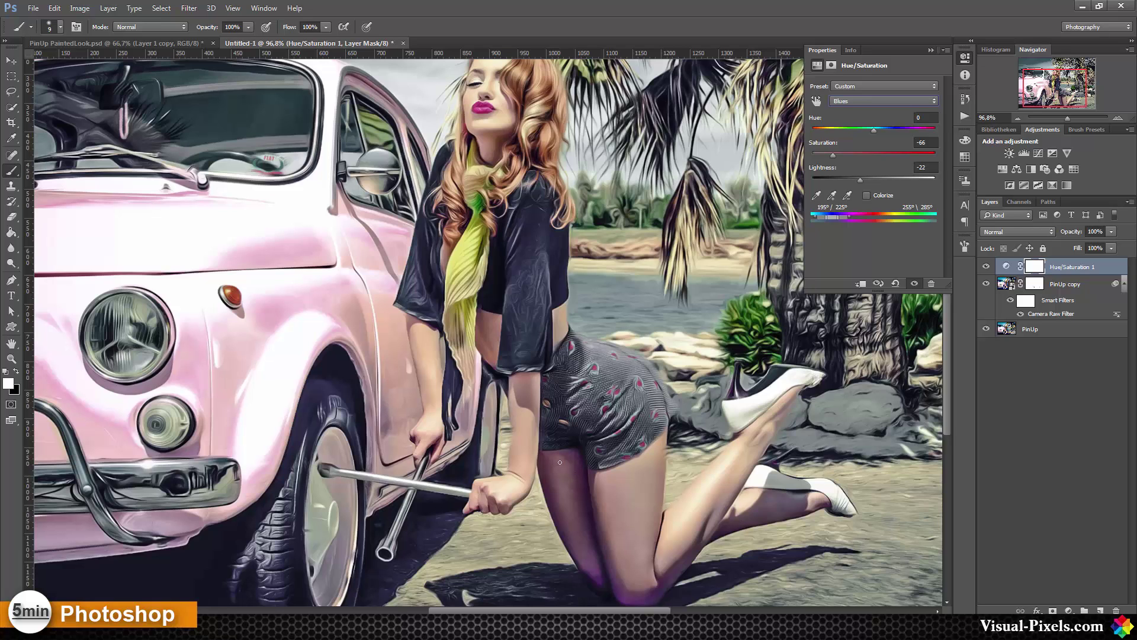
key("alt+8")
Invert the Hue/Saturation mask to solid black and fit the whole image on screen.
left_click(1034, 267)
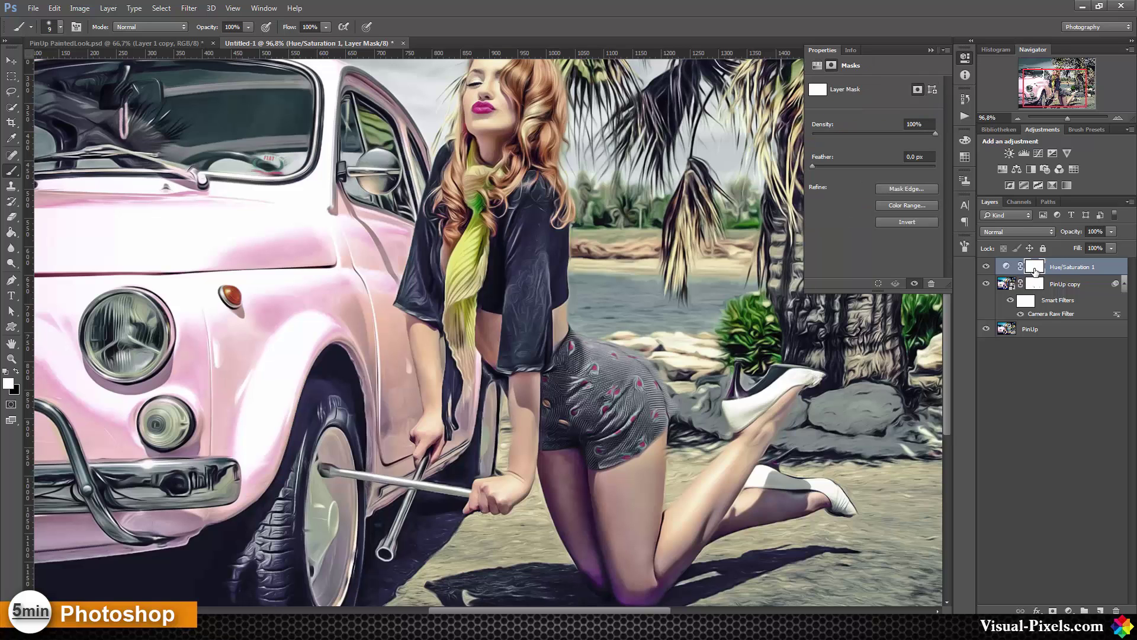
key("ctrl+i")
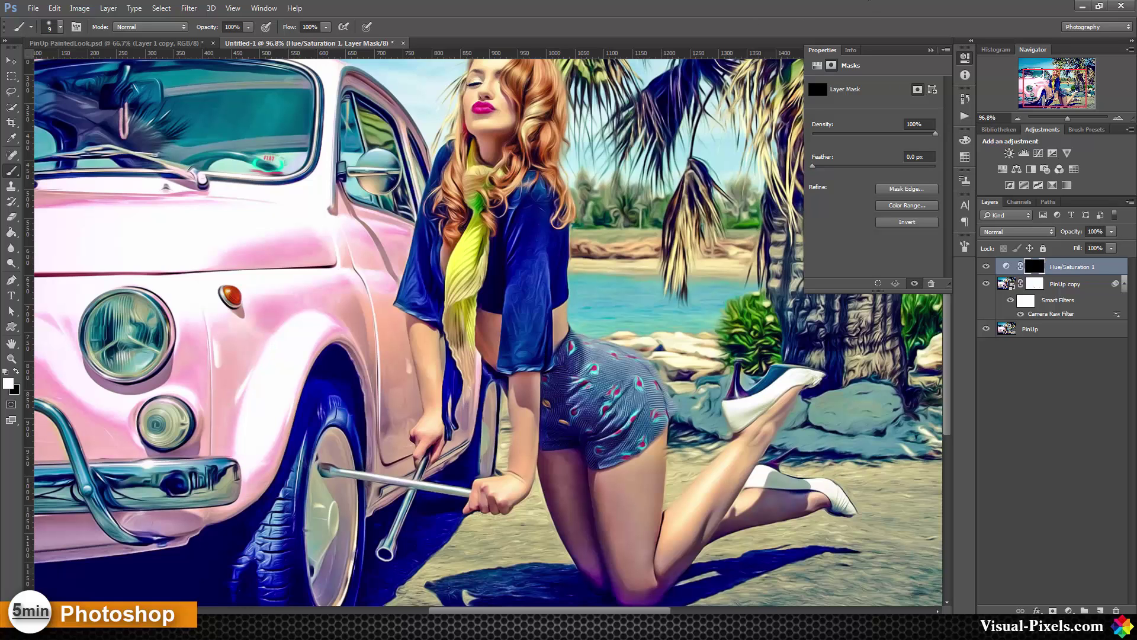
key("ctrl+0")
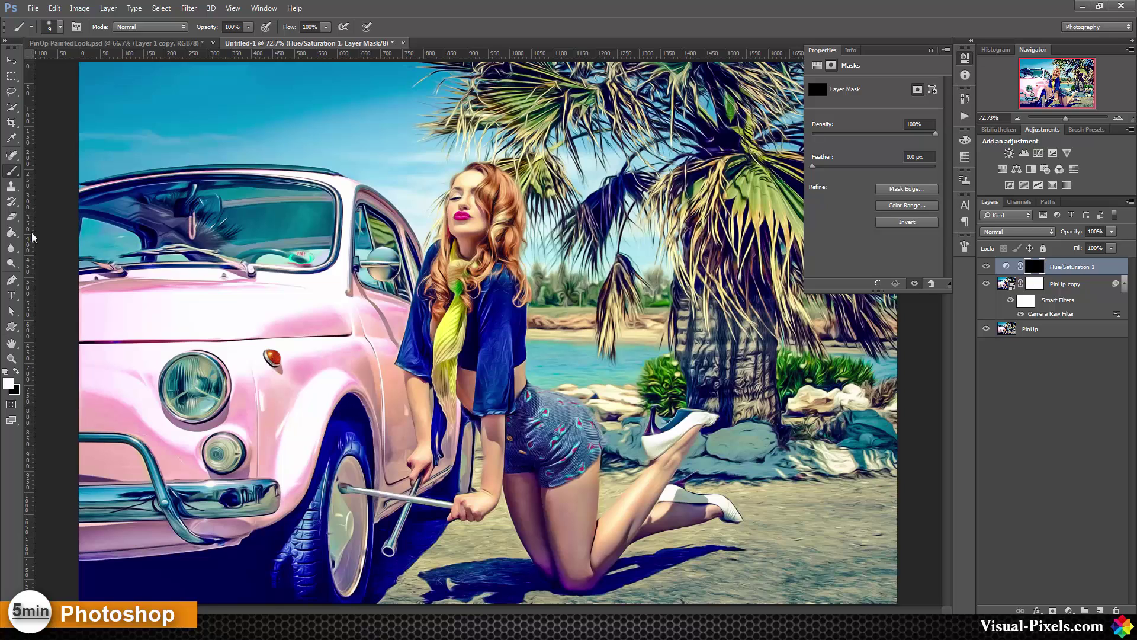
Paint white on the mask over the wheel arch, tyre and wrench to mute their blue.
mouse_move(353, 441)
left_mouse_down()
mouse_move(354, 404)
mouse_move(324, 478)
mouse_move(336, 453)
mouse_move(329, 558)
mouse_move(342, 605)
mouse_move(358, 599)
mouse_move(374, 534)
mouse_move(347, 446)
mouse_move(369, 485)
mouse_move(368, 426)
mouse_move(340, 418)
mouse_move(365, 462)
mouse_move(367, 536)
mouse_move(293, 511)
mouse_move(340, 598)
left_mouse_up()
key("bracketleft")
key("bracketleft")
key("bracketleft")
key("bracketright")
key("bracketright")
mouse_move(312, 500)
left_mouse_down()
mouse_move(242, 546)
mouse_move(217, 547)
mouse_move(259, 543)
mouse_move(98, 571)
mouse_move(129, 571)
mouse_move(137, 600)
mouse_move(301, 602)
mouse_move(288, 583)
mouse_move(303, 553)
mouse_move(229, 565)
mouse_move(239, 581)
mouse_move(427, 518)
mouse_move(385, 568)
mouse_move(396, 584)
mouse_move(442, 519)
mouse_move(425, 515)
mouse_move(465, 457)
left_mouse_up()
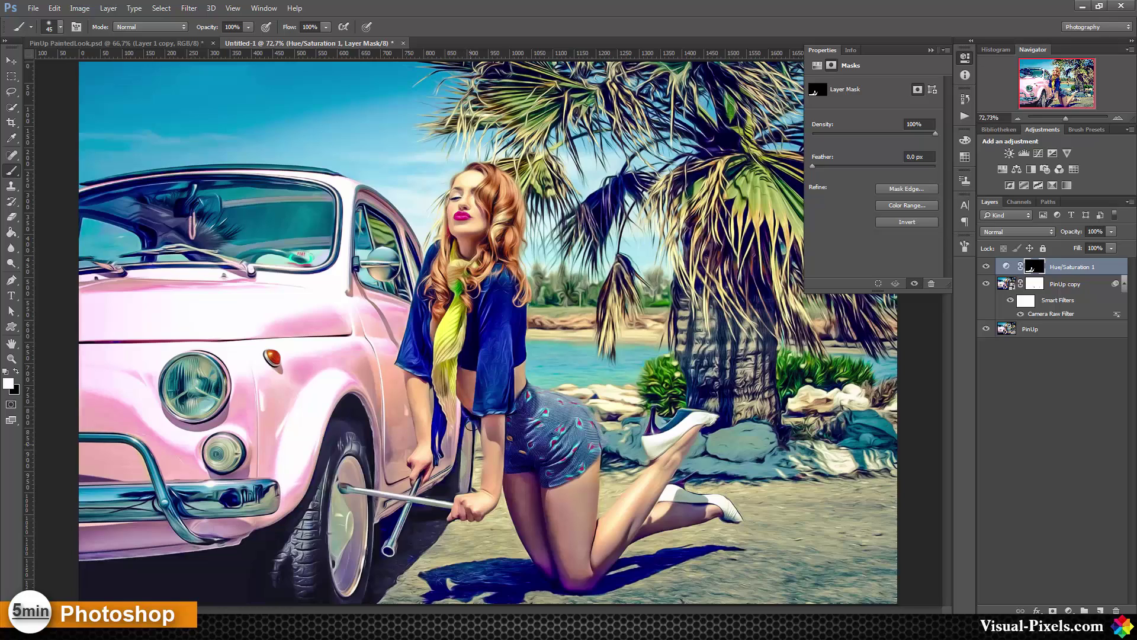
scroll(507, 337, "up", 5)
key("bracketleft")
mouse_move(500, 388)
left_mouse_down()
mouse_move(491, 344)
mouse_move(473, 468)
mouse_move(503, 286)
left_mouse_up()
key("bracketleft")
key("bracketleft")
key("bracketleft")
key("bracketleft")
key("bracketleft")
key("bracketleft")
left_click_drag(378, 538, 494, 411)
mouse_move(304, 509)
left_mouse_down()
mouse_move(398, 364)
mouse_move(299, 420)
mouse_move(357, 421)
left_mouse_up()
left_click_drag(387, 473, 390, 471)
Mute the blue shadow under the car and knees, then the bluish rocks at 33% opacity.
key("ctrl+minus")
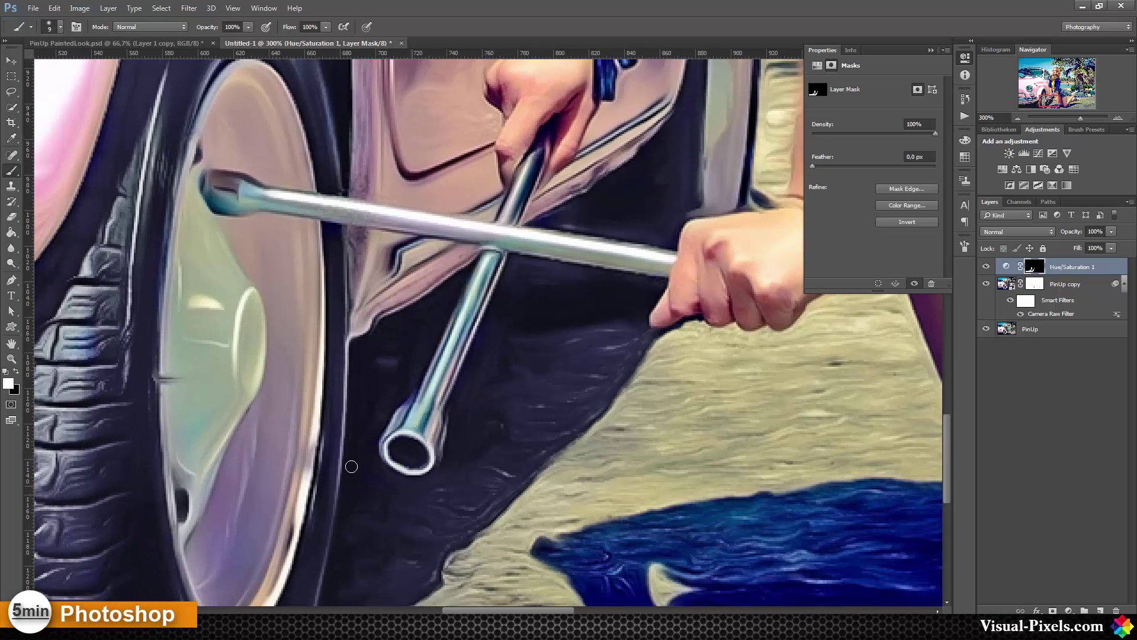
key("ctrl+minus")
key("ctrl+minus")
key("ctrl+minus")
key("ctrl+plus")
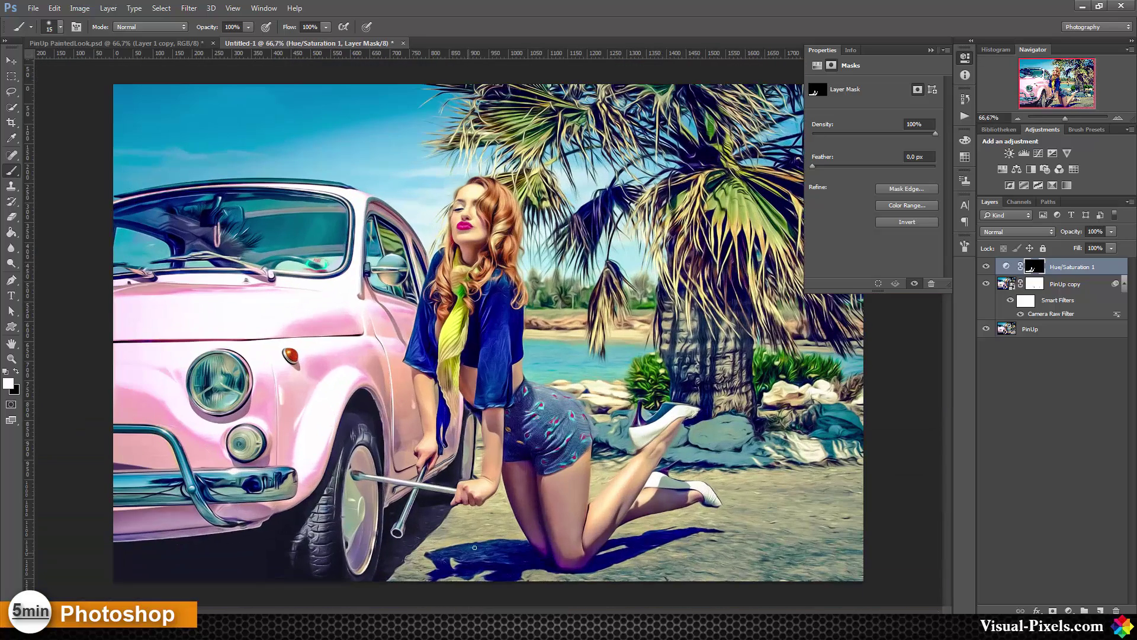
key("bracketright")
mouse_move(427, 560)
left_mouse_down()
mouse_move(462, 556)
mouse_move(466, 569)
mouse_move(502, 577)
mouse_move(538, 562)
mouse_move(519, 543)
mouse_move(545, 569)
mouse_move(510, 570)
mouse_move(550, 559)
mouse_move(545, 581)
mouse_move(704, 531)
mouse_move(617, 555)
left_mouse_up()
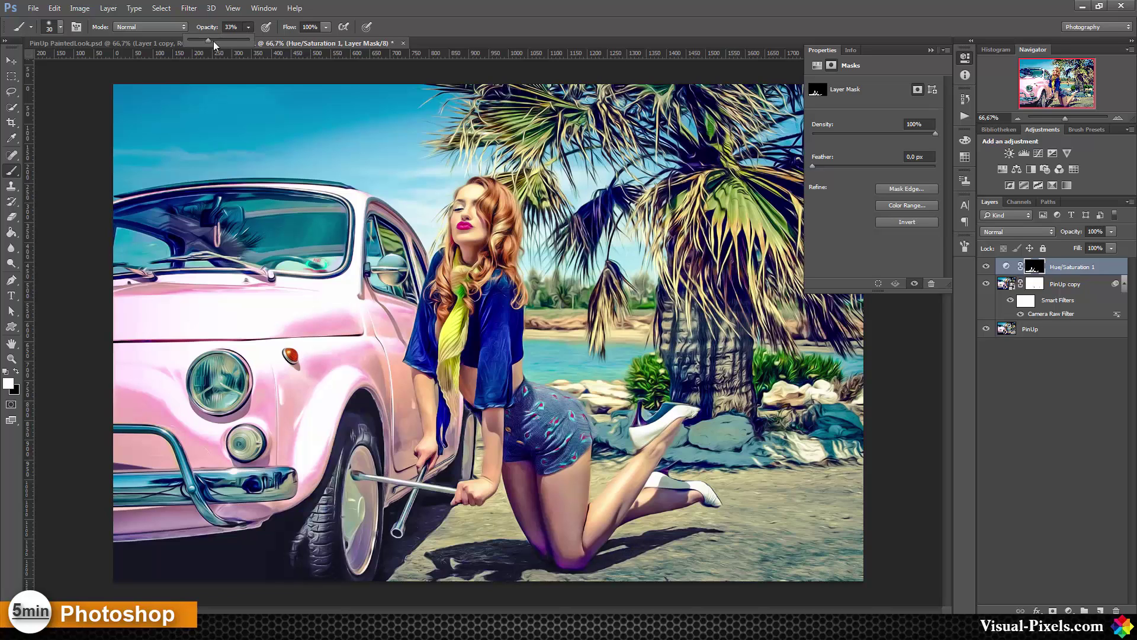
key("3")
key("3")
key("bracketright")
key("bracketright")
key("bracketright")
mouse_move(862, 424)
left_mouse_down()
mouse_move(830, 410)
mouse_move(826, 444)
mouse_move(825, 419)
mouse_move(754, 426)
mouse_move(693, 465)
left_mouse_up()
key("bracketleft")
key("bracketleft")
key("bracketleft")
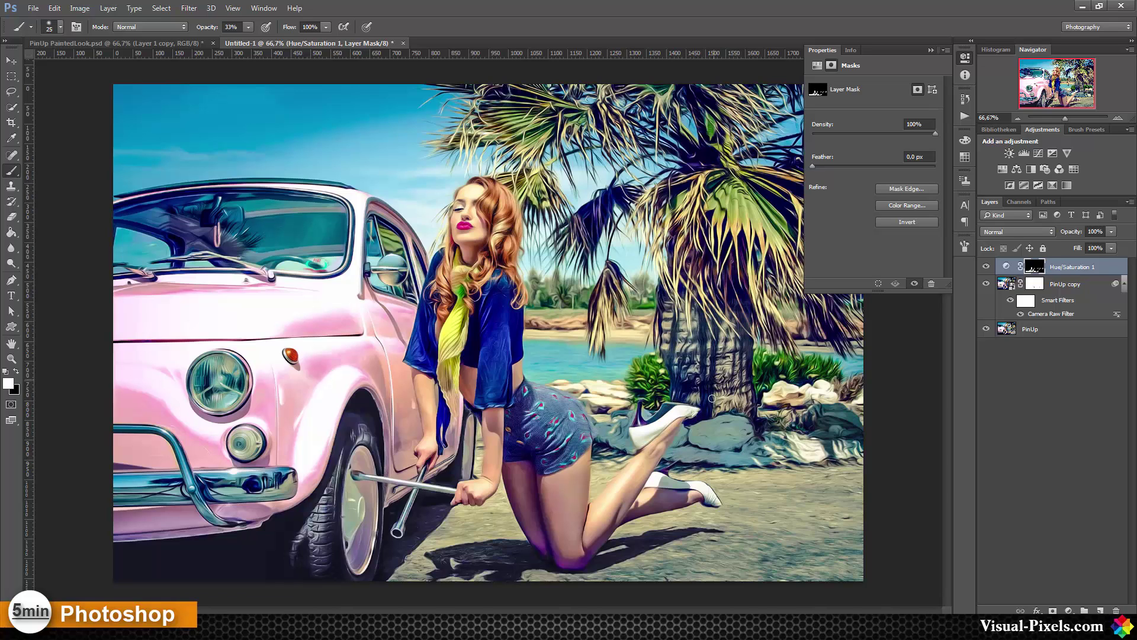
key("7")
key("6")
Place a horizontal guide across the palm trunk and mute the blue palm strands.
left_click(965, 59)
scroll(599, 255, "up", 3)
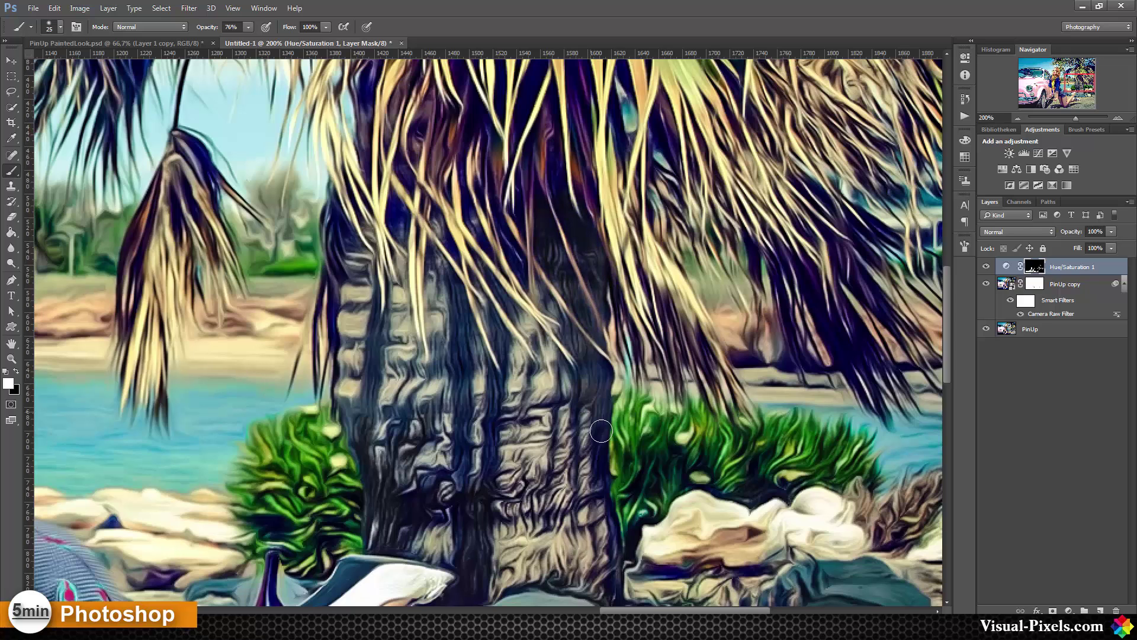
left_click_drag(462, 54, 459, 132)
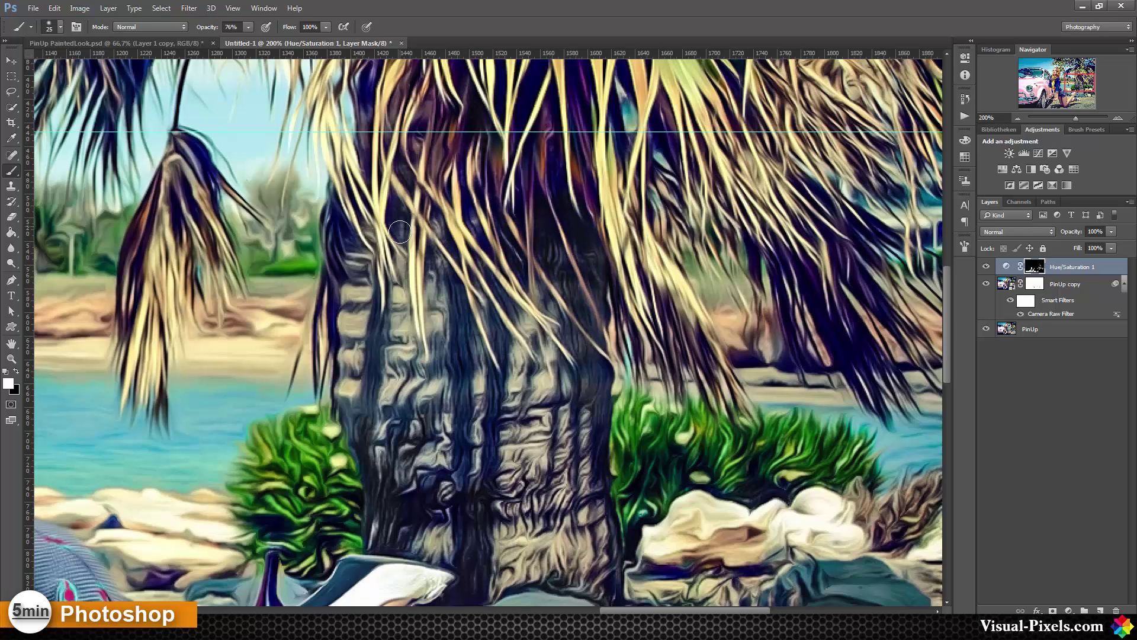
scroll(355, 237, "up", 4)
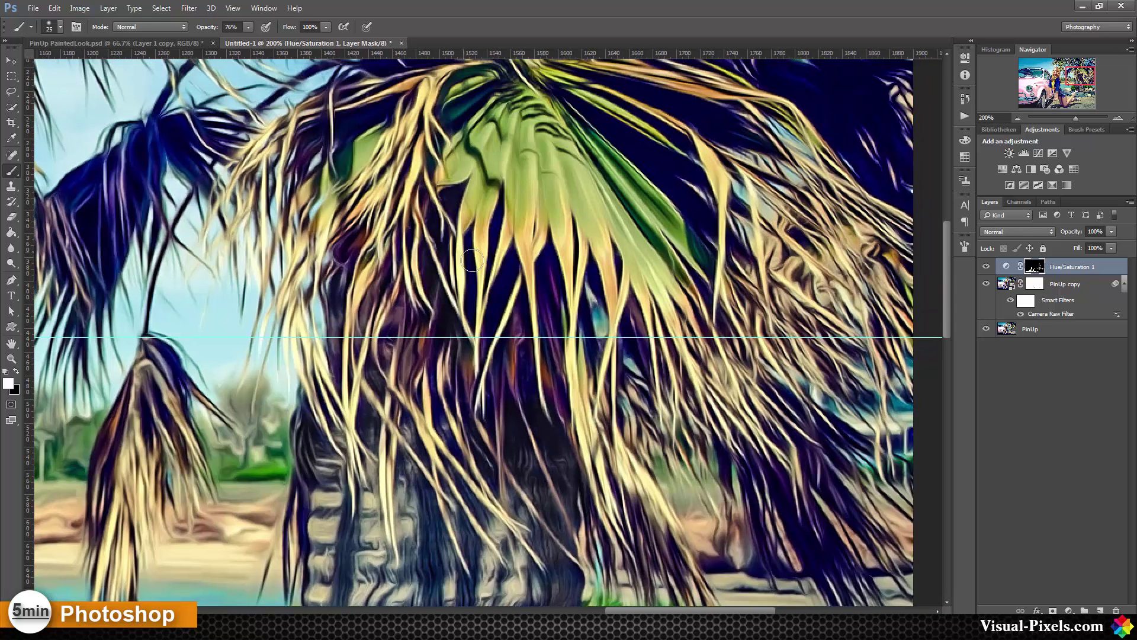
scroll(439, 391, "right", 3)
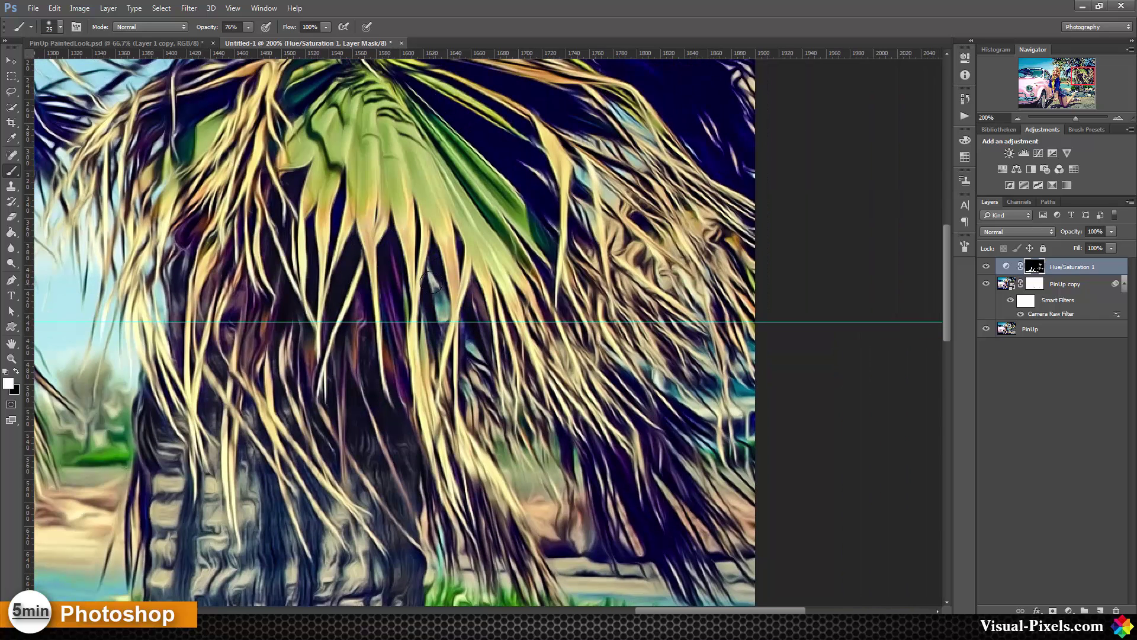
left_click_drag(668, 559, 665, 524)
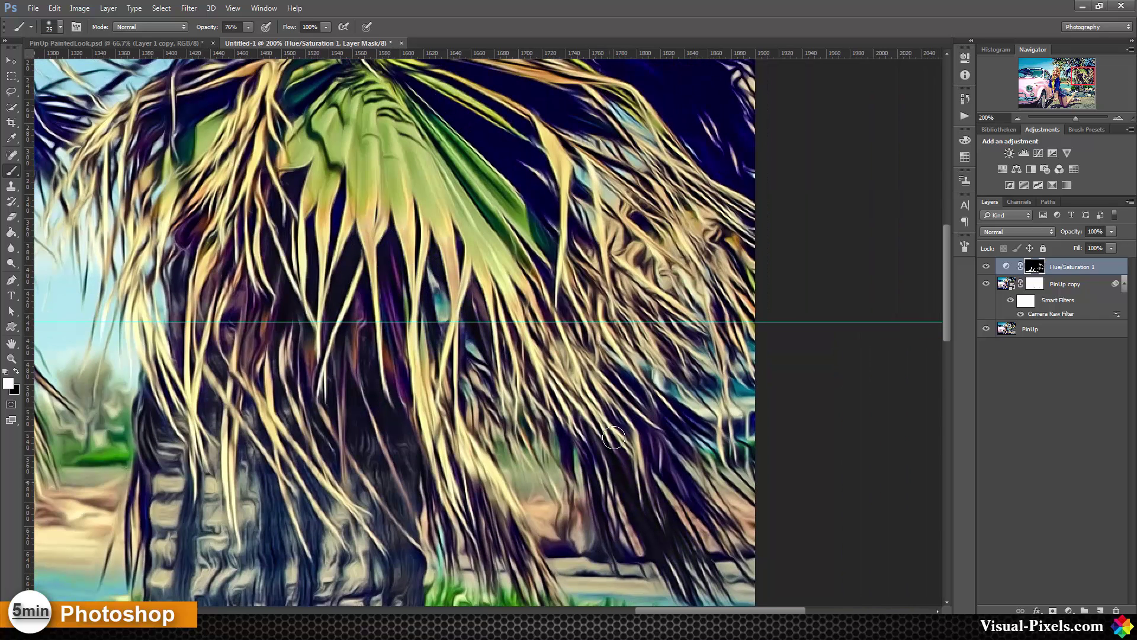
key("5")
key("5")
Desaturate the deep-blue palm fronds at 91% brush opacity.
scroll(462, 148, "right", 3)
scroll(485, 225, "up", 3)
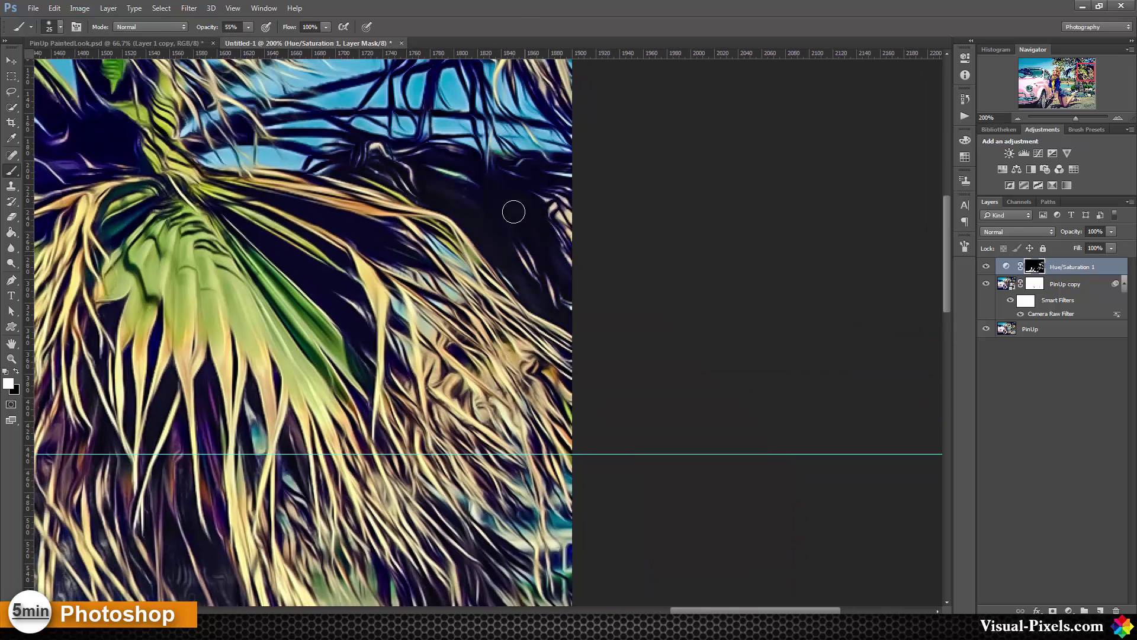
scroll(533, 267, "left", 7)
scroll(532, 267, "up", 1)
key("9")
key("1")
mouse_move(194, 366)
left_mouse_down()
mouse_move(216, 363)
mouse_move(180, 429)
mouse_move(202, 316)
mouse_move(167, 472)
mouse_move(207, 396)
mouse_move(273, 330)
mouse_move(252, 247)
mouse_move(422, 267)
left_mouse_up()
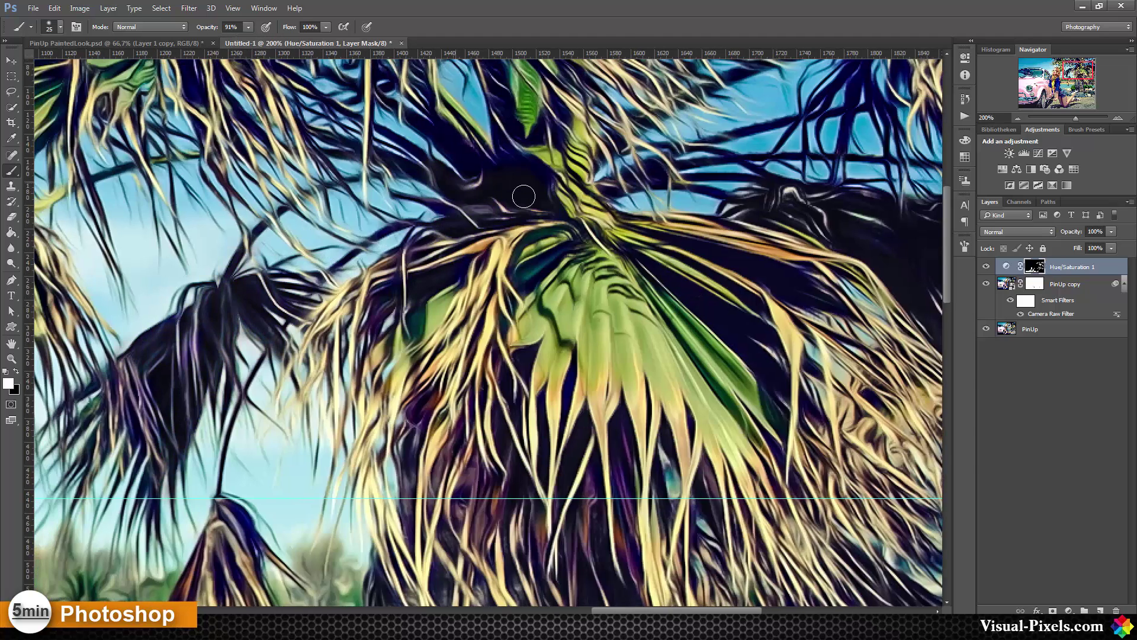
scroll(508, 178, "up", 4)
scroll(508, 178, "right", 1)
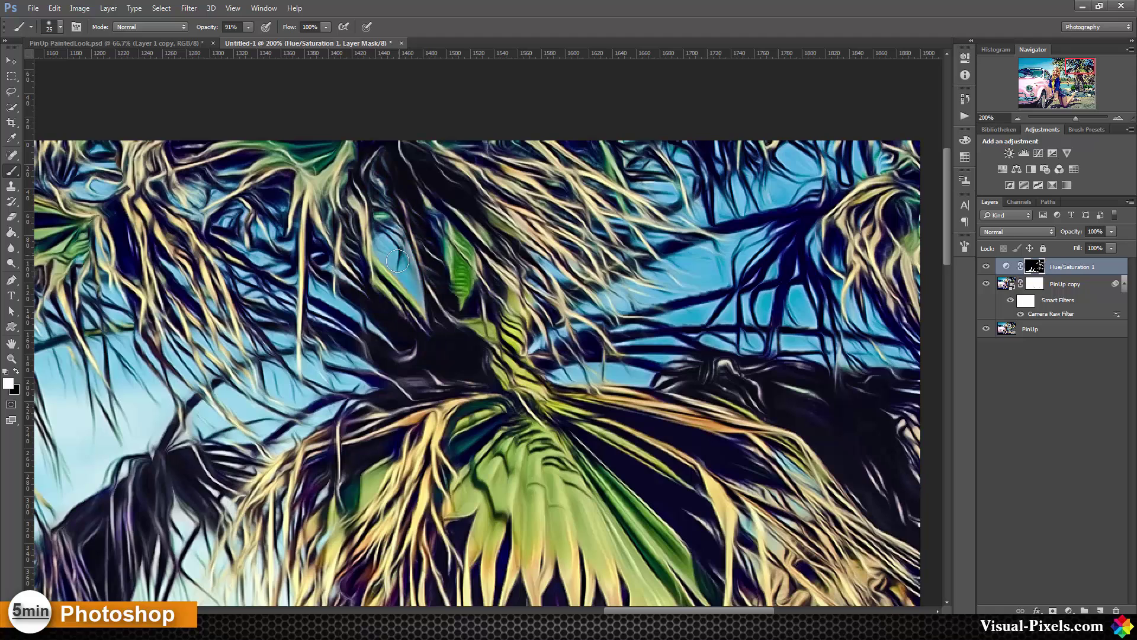
left_click_drag(121, 227, 133, 264)
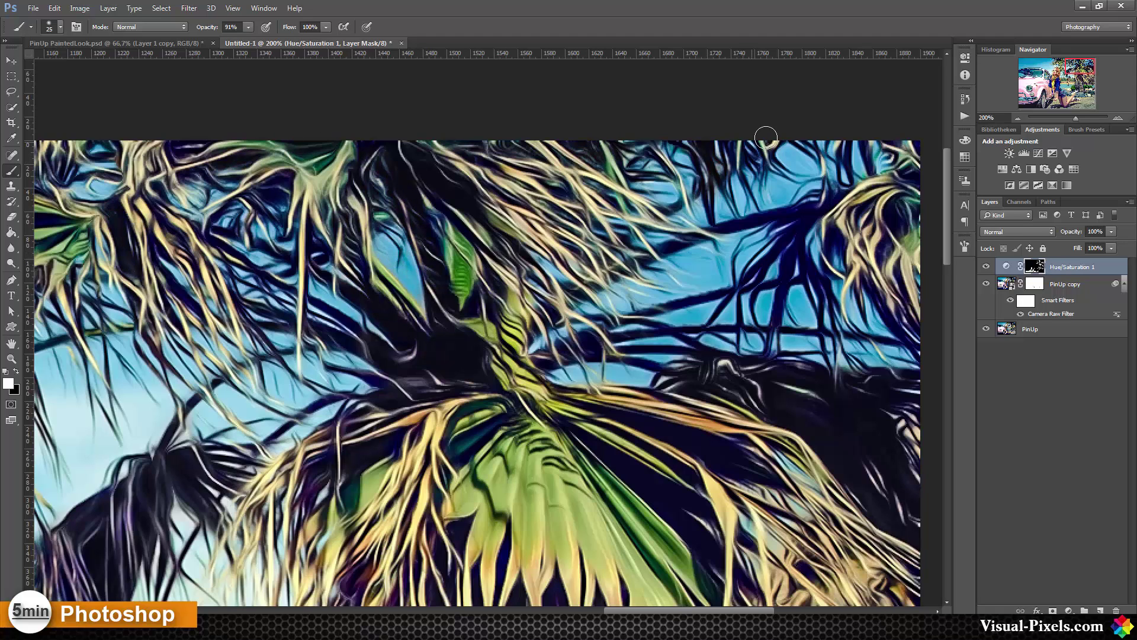
Touch up the dark blue branches with a size-9 brush, then remove the horizontal guide.
key("bracketleft")
key("bracketleft")
key("bracketleft")
key("bracketleft")
key("x")
key("x")
left_click_drag(788, 249, 773, 340)
left_click_drag(729, 234, 663, 257)
key("x")
left_click_drag(775, 291, 765, 313)
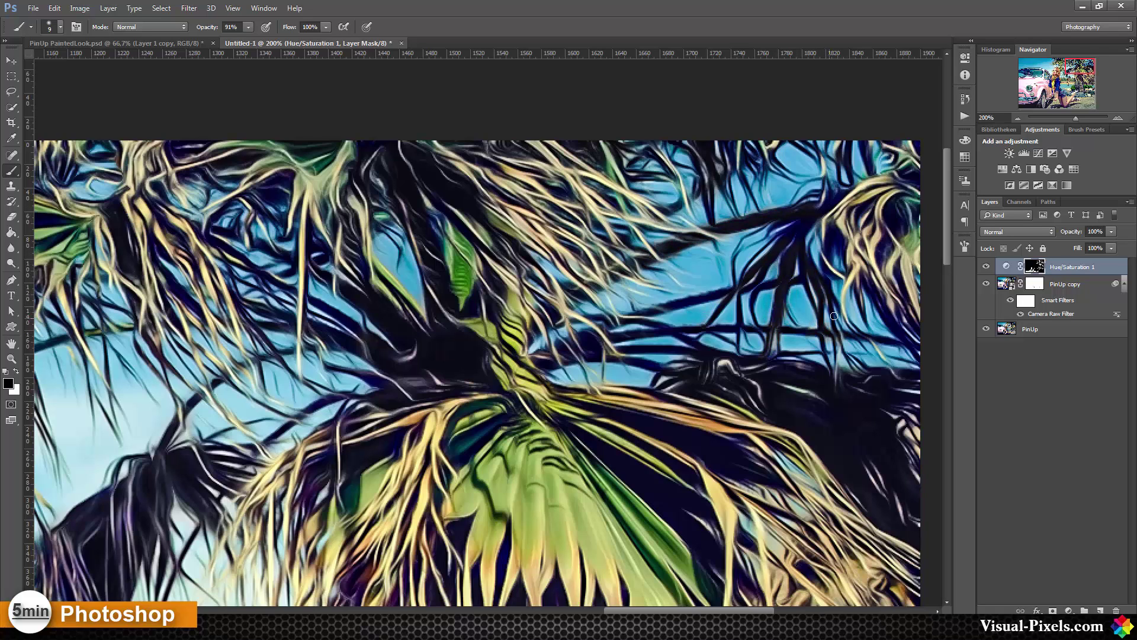
key("ctrl+minus")
key("ctrl+minus")
key("ctrl+minus")
key("ctrl+minus")
key("ctrl+plus")
key("ctrl+plus")
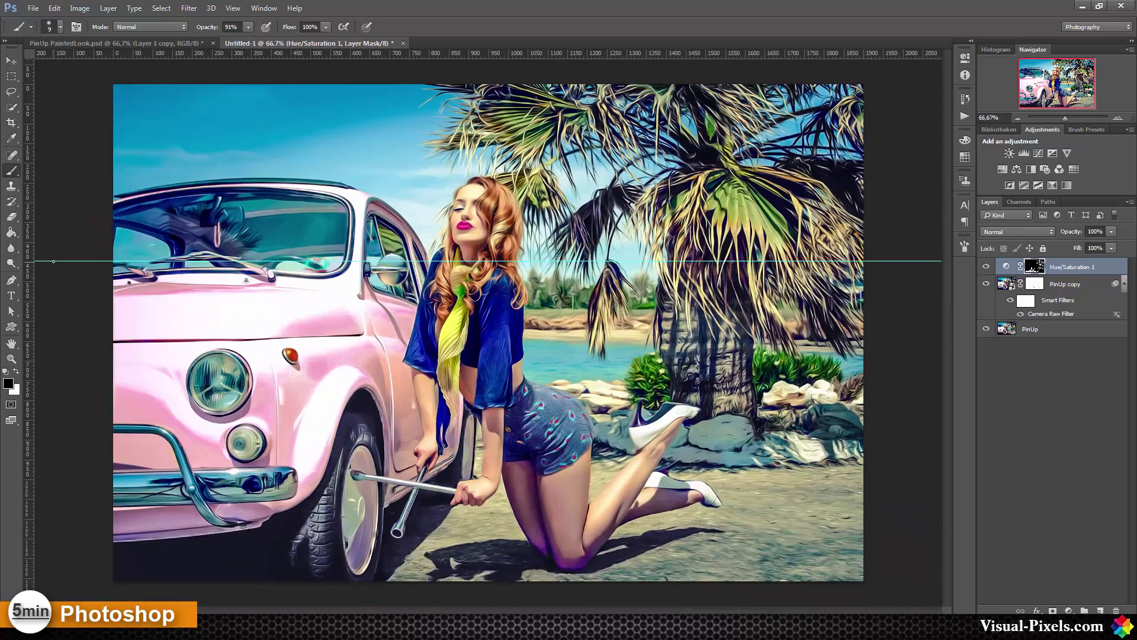
left_click_drag(110, 261, 113, 52)
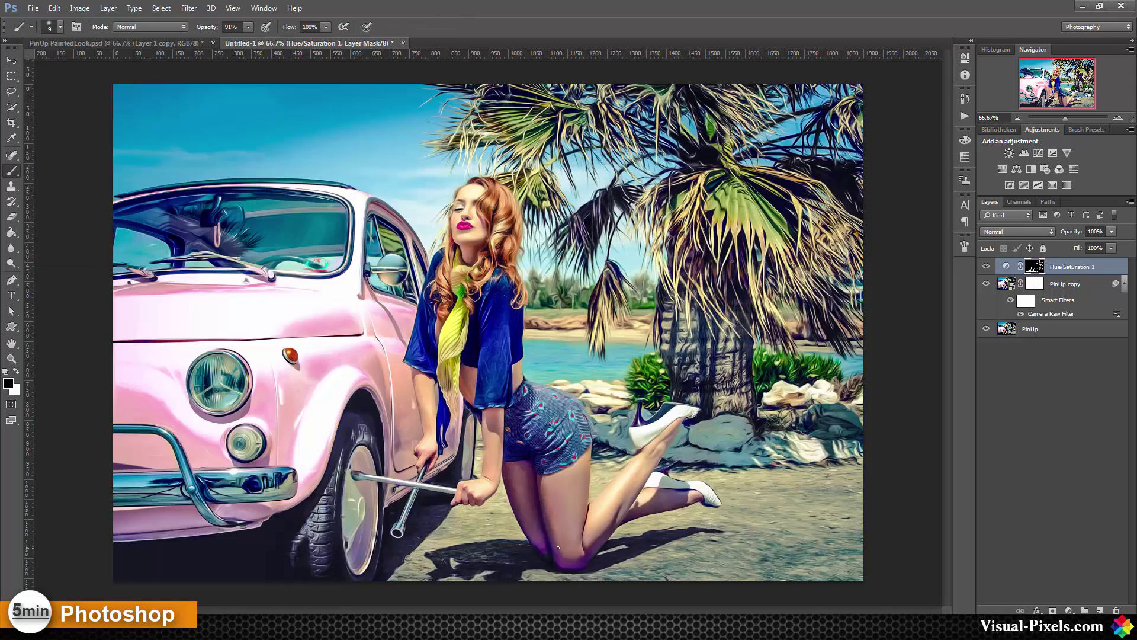
Lighten the purple knee shadow with a size-80 brush at 18% opacity, then check the mask.
key("bracketright")
key("bracketright")
key("bracketright")
left_click(248, 27)
left_click(527, 548)
key("x")
mouse_move(584, 564)
left_mouse_down()
mouse_move(519, 556)
mouse_move(563, 570)
mouse_move(535, 545)
mouse_move(559, 574)
left_mouse_up()
key("bracketleft")
key("bracketleft")
key("bracketleft")
key("bracketleft")
key("bracketleft")
key("bracketleft")
left_click(1033, 266, "alt")
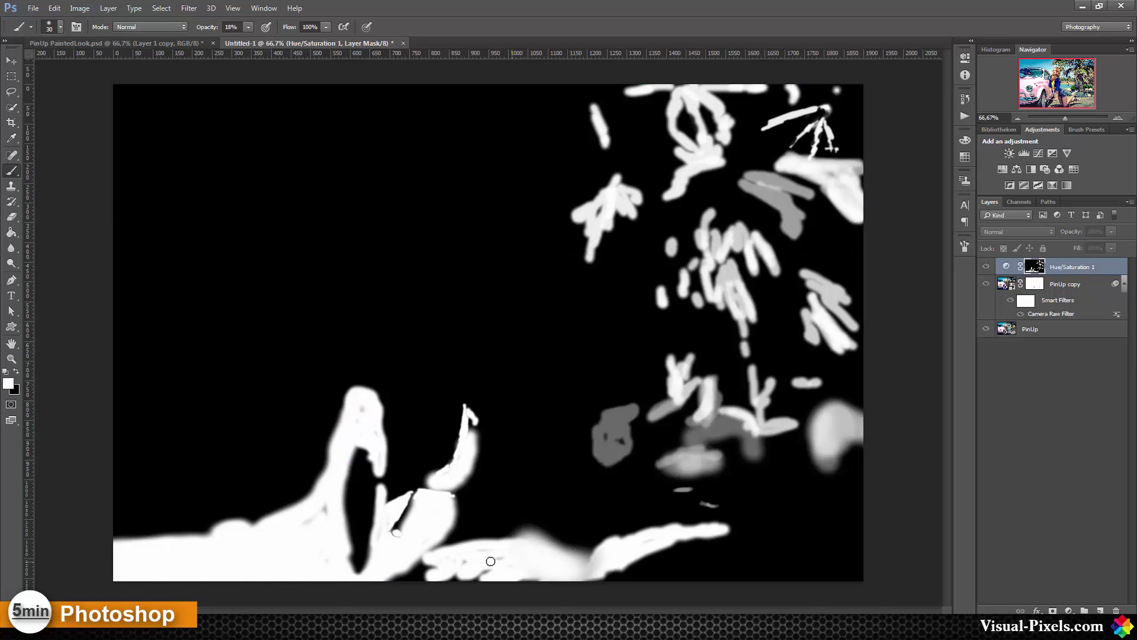
key("0")
left_click(1072, 265)
key("bracketleft")
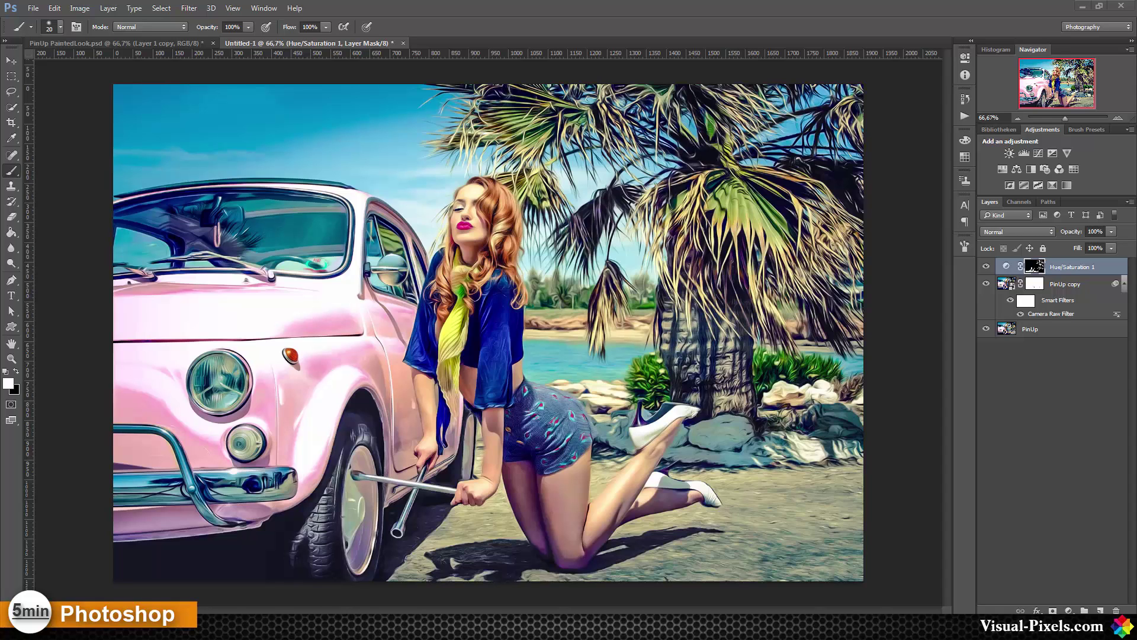
Add a Solid Color fill layer with the dark colour 1e1d1d.
left_click(1069, 611)
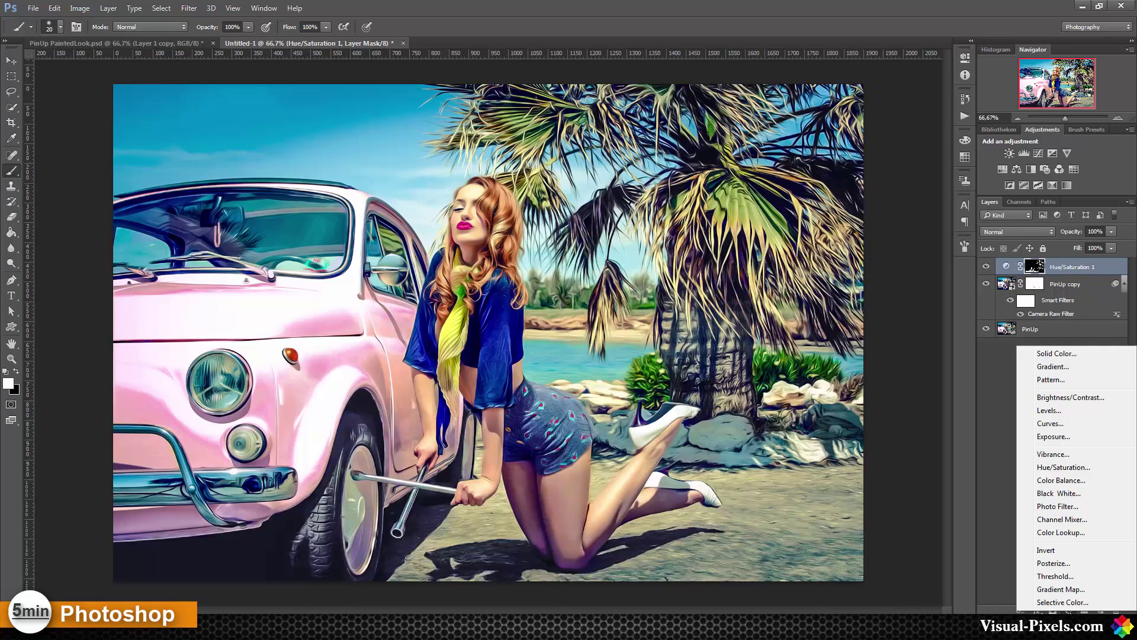
left_click(1066, 353)
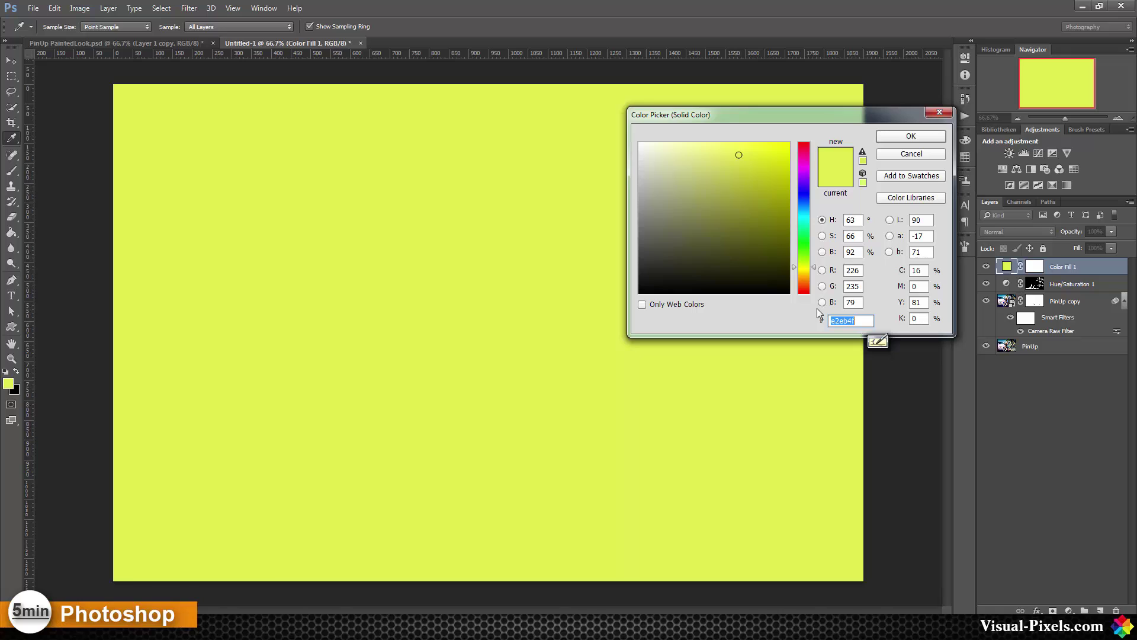
type("1e1")
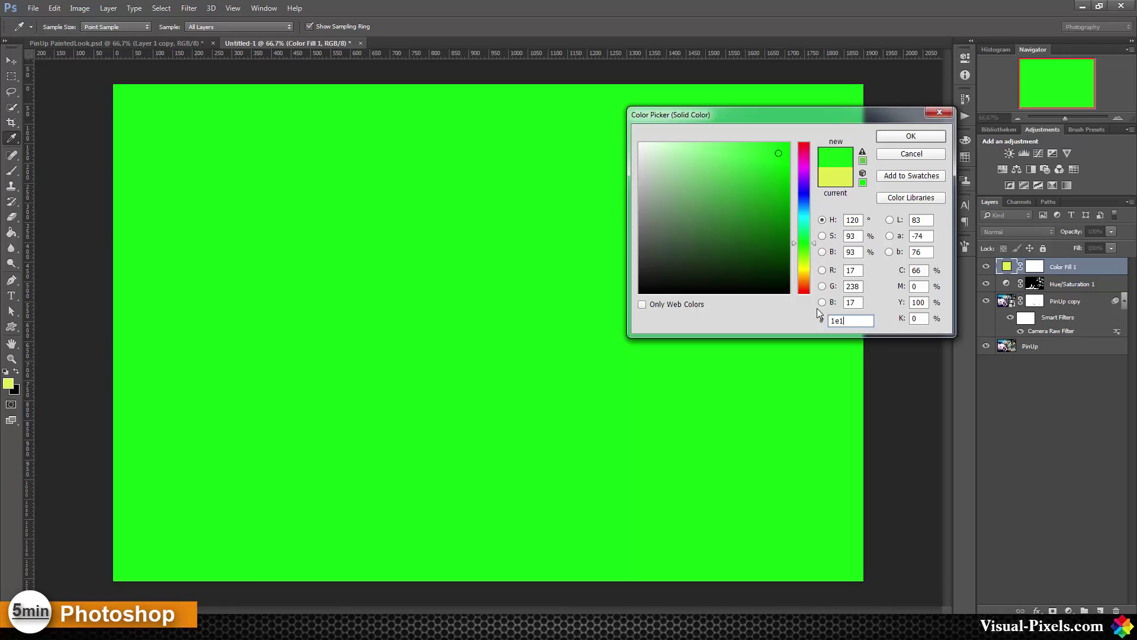
type("d1d")
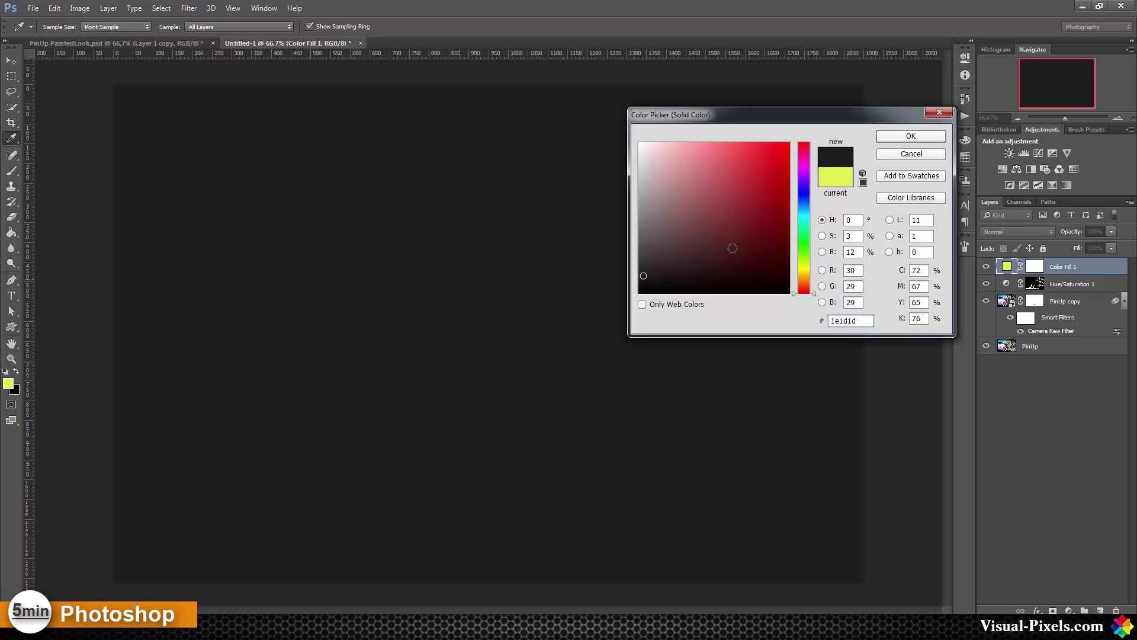
left_click(922, 135)
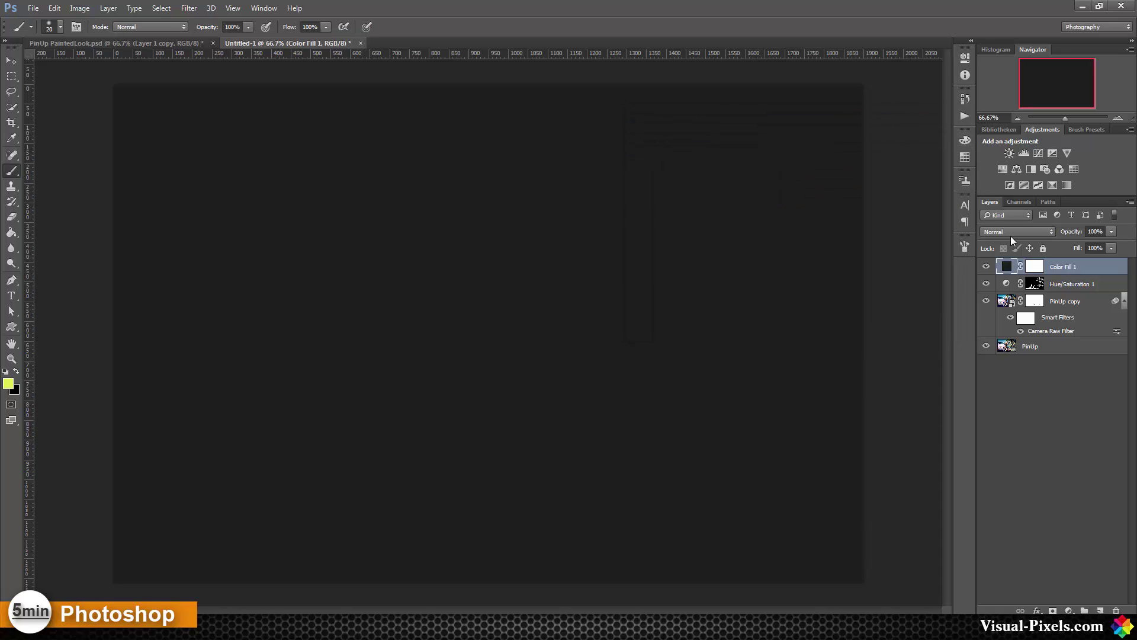
Set Color Fill 1 to Soft Light blend mode at 36% opacity.
left_click(1009, 235)
left_click(1007, 355)
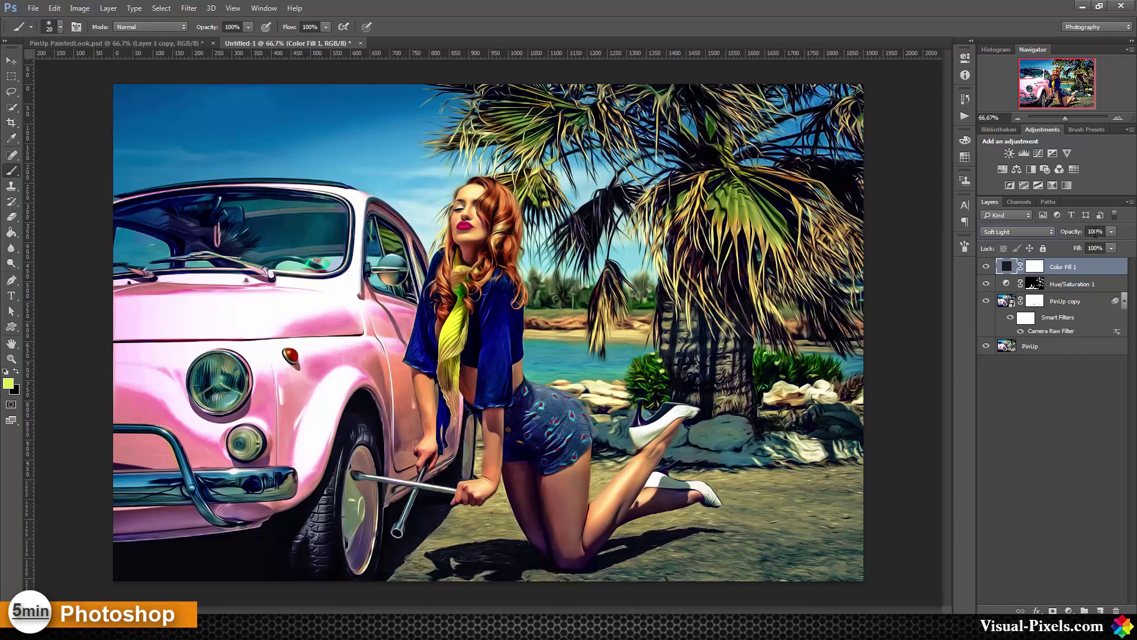
left_click_drag(1111, 235, 1072, 245)
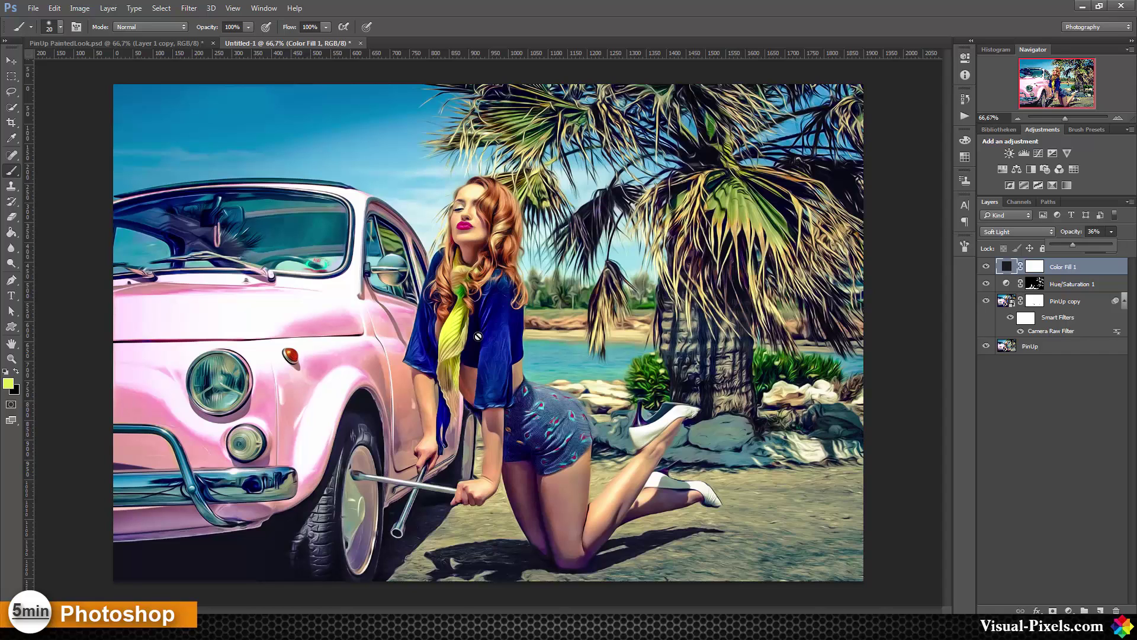
left_click(1050, 378)
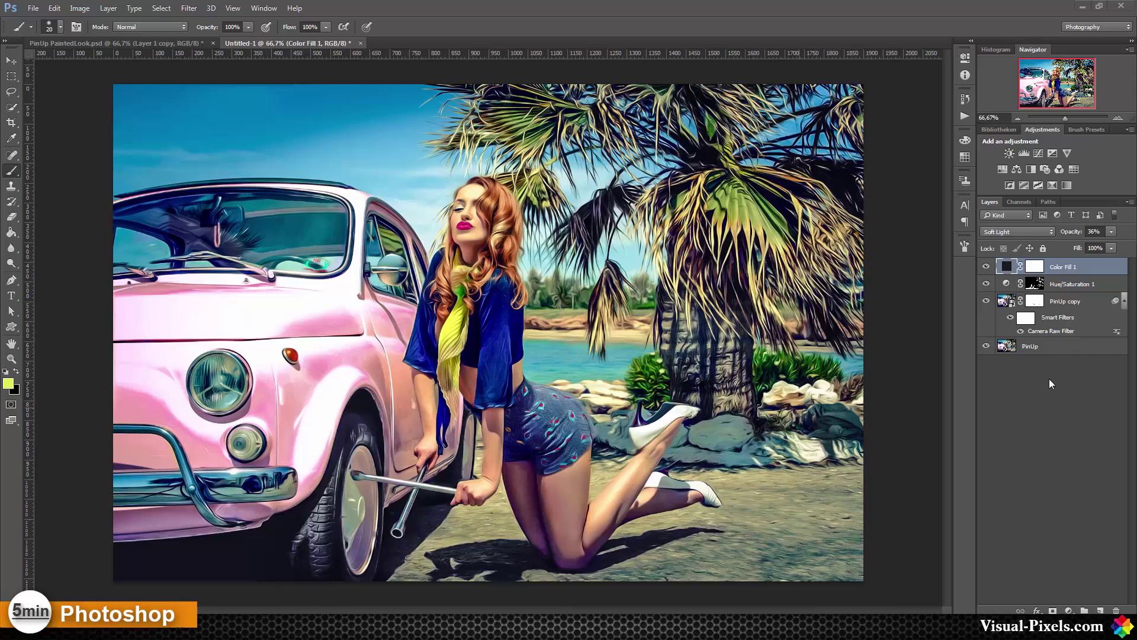
Add a Curves adjustment and lift the RGB curve to about Input 111 / Output 250.
left_click(1039, 154)
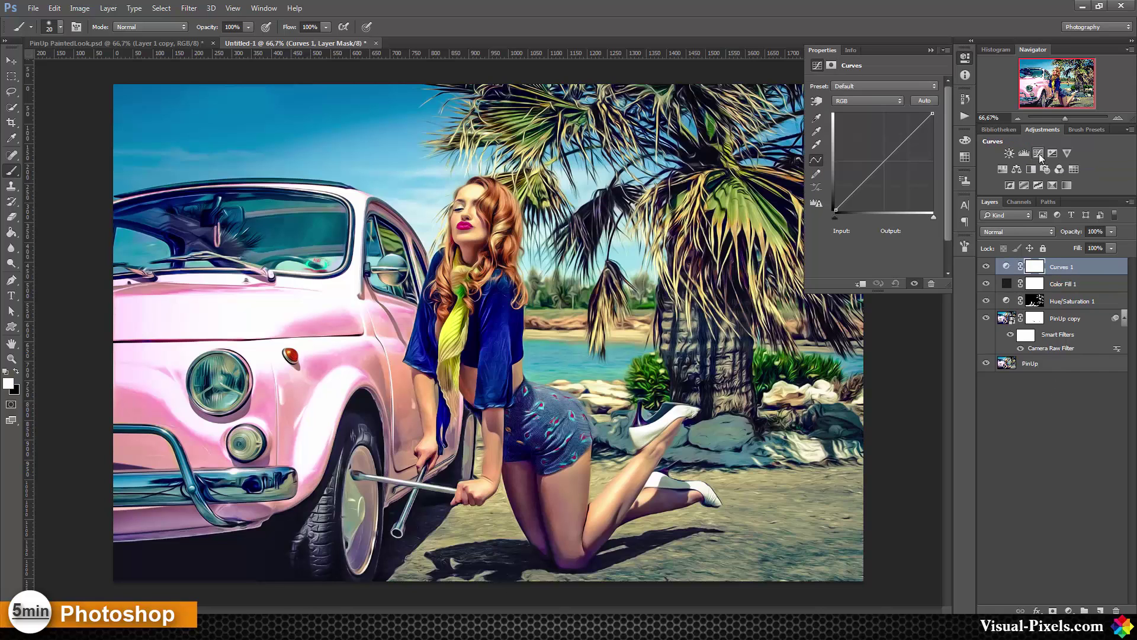
left_click(816, 102)
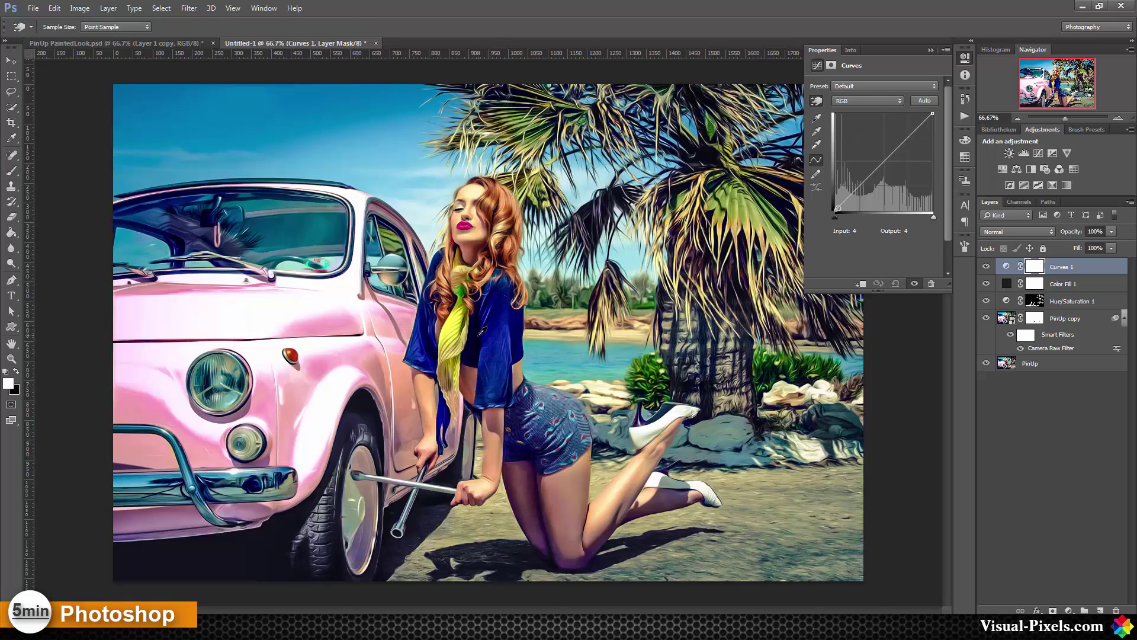
left_click_drag(478, 337, 521, 353)
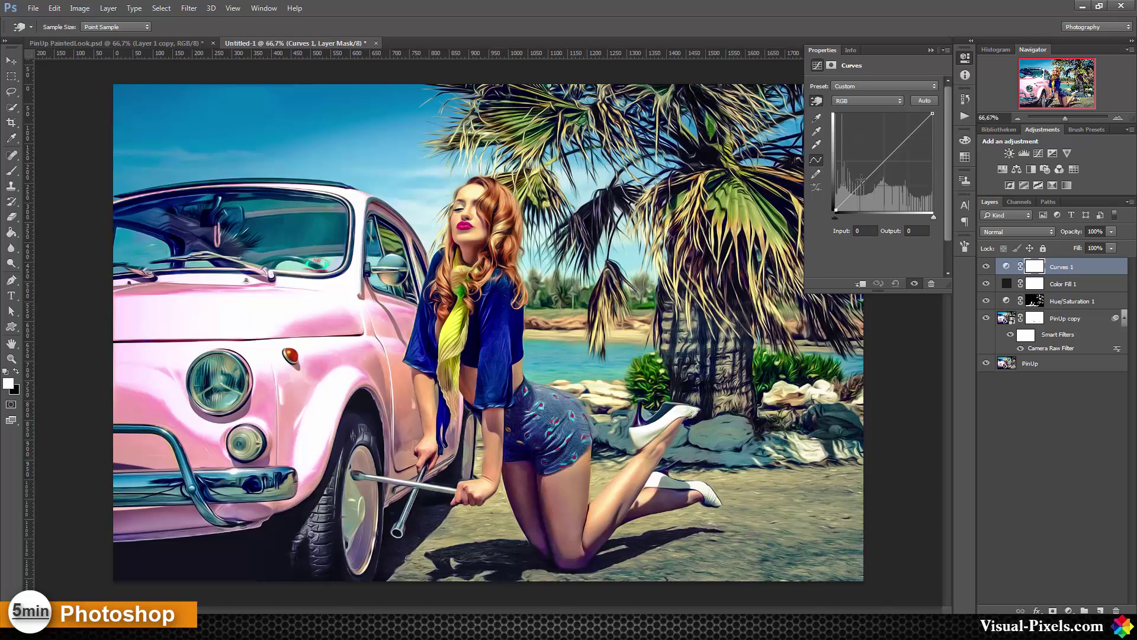
left_click_drag(568, 148, 569, 83)
left_click_drag(880, 115, 875, 118)
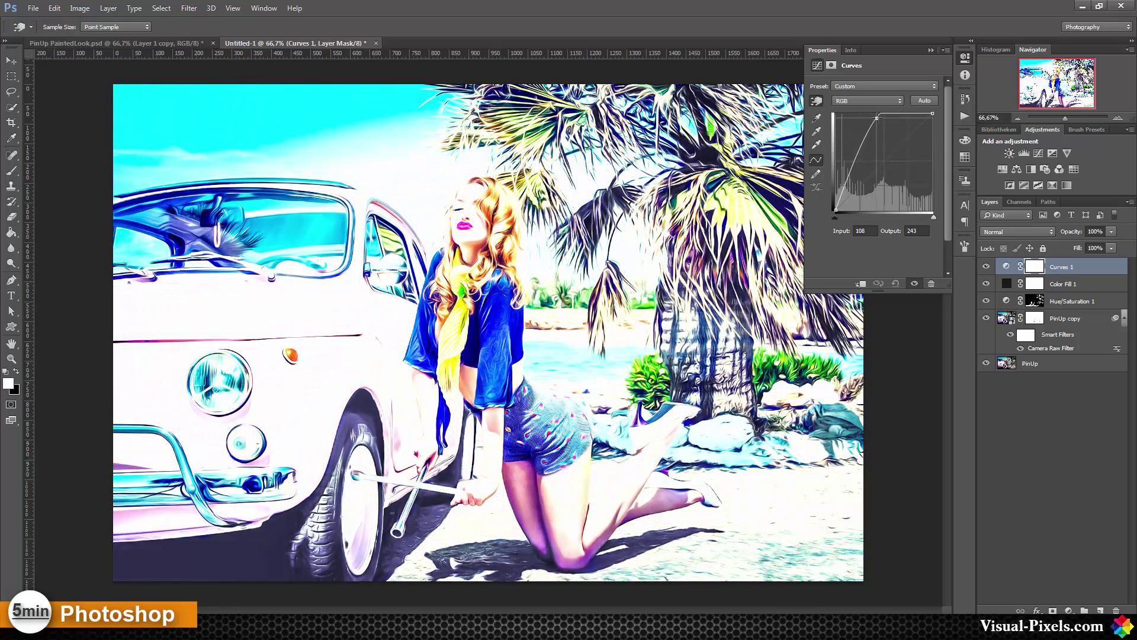
left_click_drag(877, 118, 849, 180)
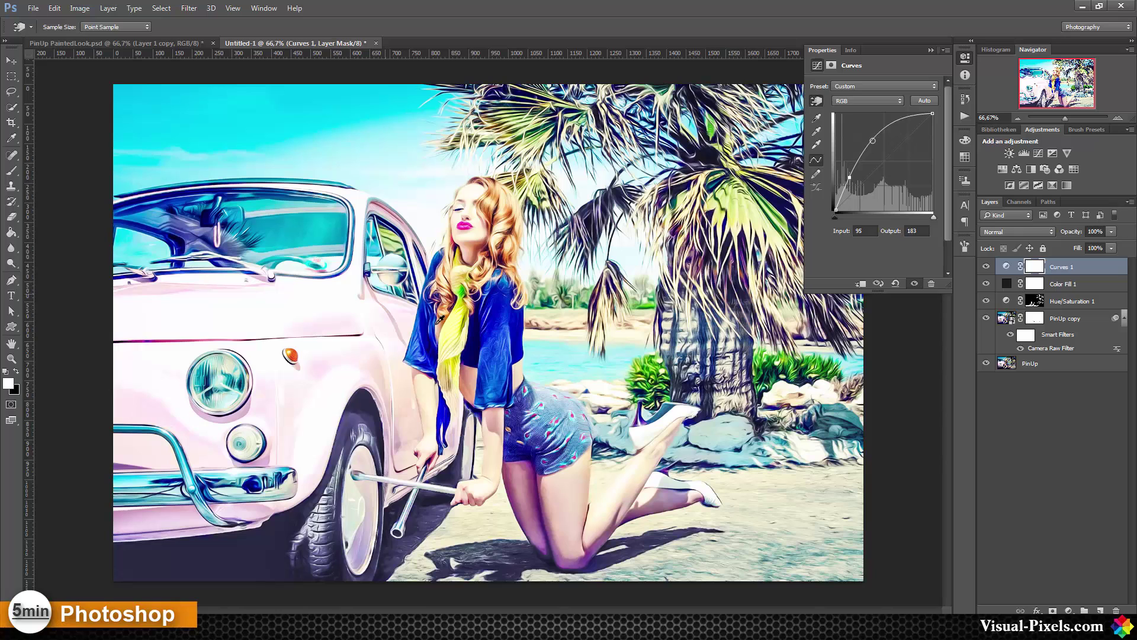
key("ctrl+z")
left_click_drag(887, 124, 878, 114)
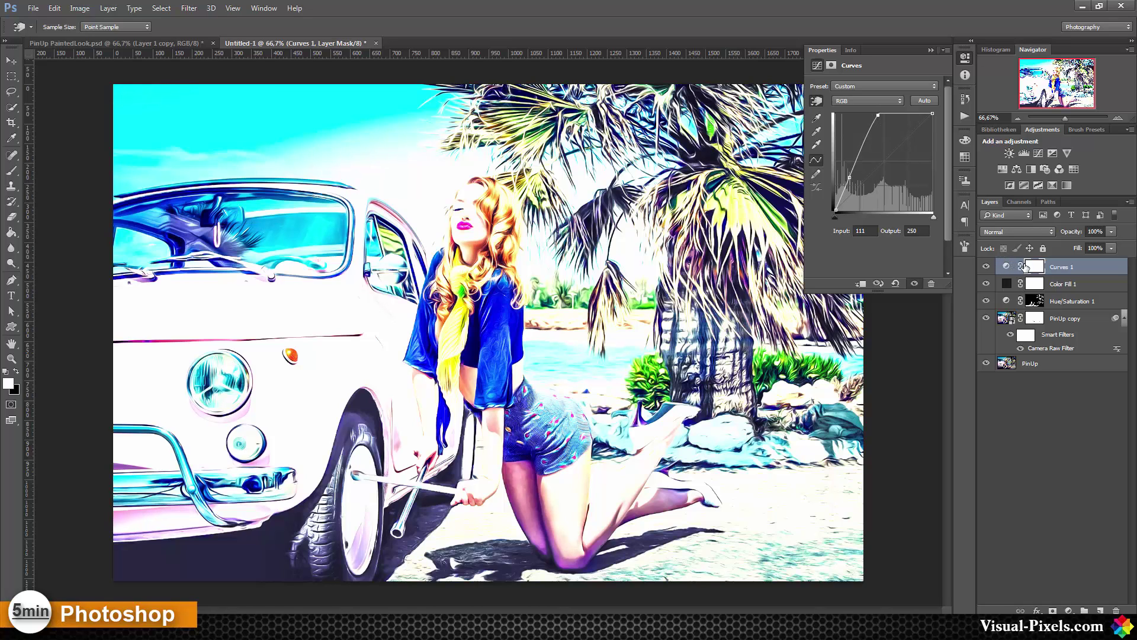
Select the Brush tool and invert the Curves 1 mask to black.
key("b")
left_click(1033, 267)
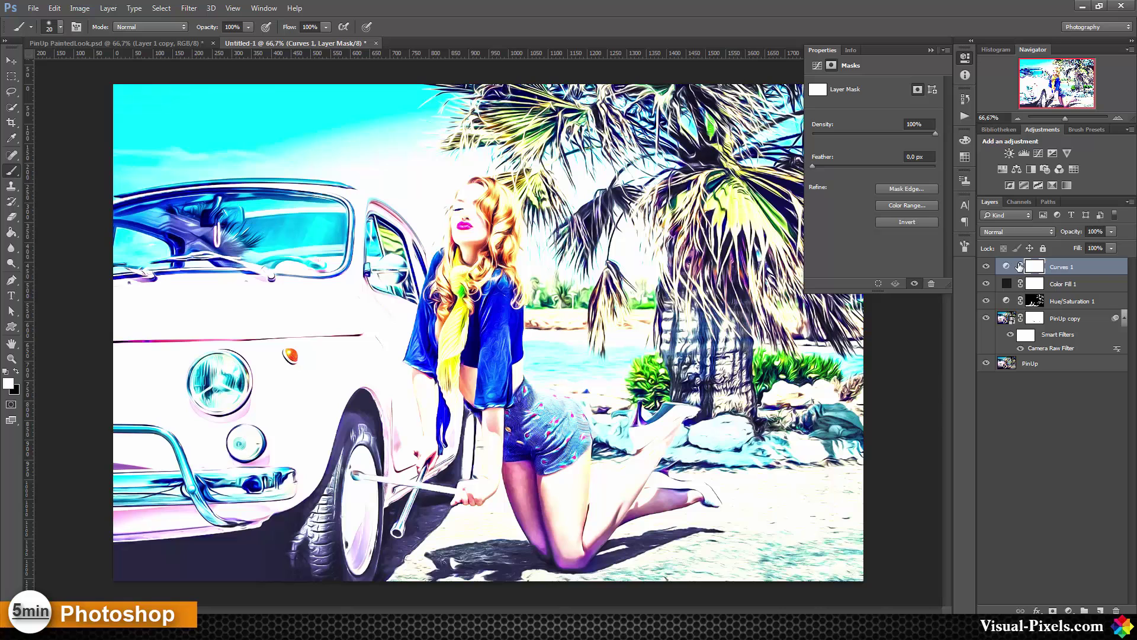
key("ctrl+i")
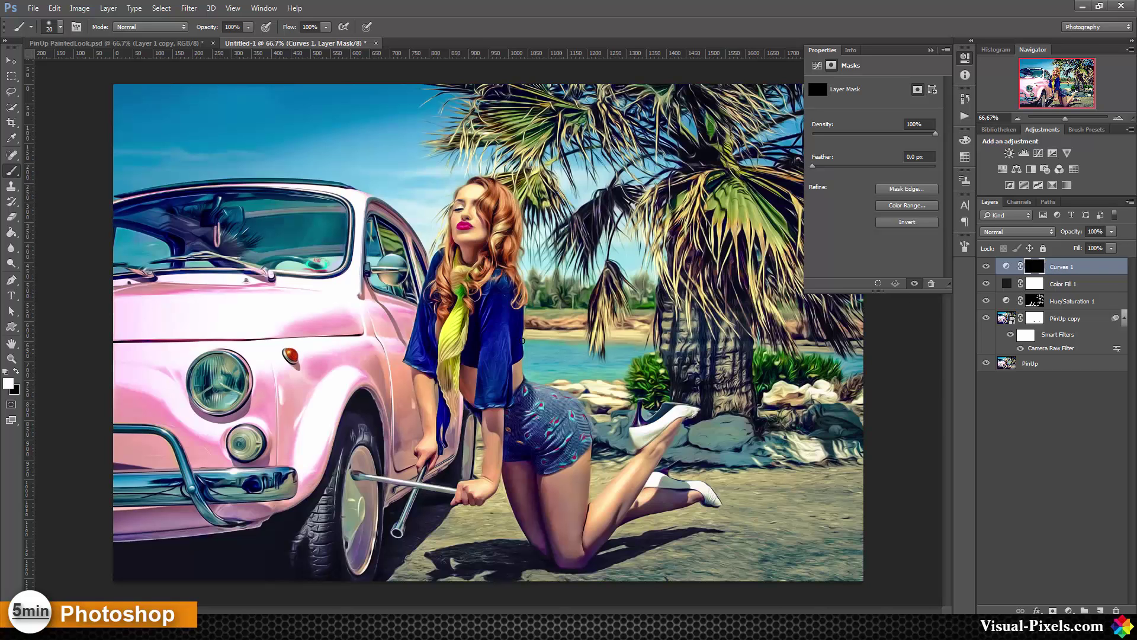
Paint the brightening back over the scarf, chest and hip at 19% brush opacity.
key("bracketright")
key("bracketright")
key("bracketright")
key("bracketright")
key("bracketright")
left_click(248, 27)
left_click_drag(250, 39, 199, 45)
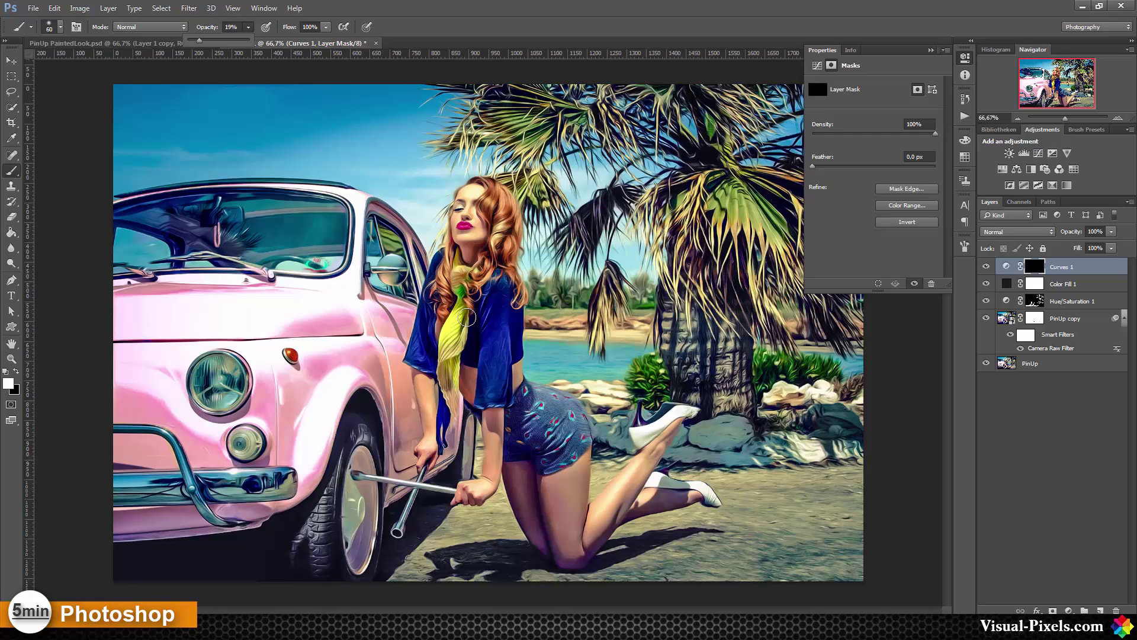
left_click(472, 337)
key("bracketleft")
mouse_move(475, 322)
left_mouse_down()
mouse_move(472, 357)
mouse_move(478, 313)
mouse_move(475, 361)
mouse_move(421, 325)
mouse_move(434, 357)
left_mouse_up()
left_click_drag(481, 422, 468, 405)
key("bracketleft")
key("bracketleft")
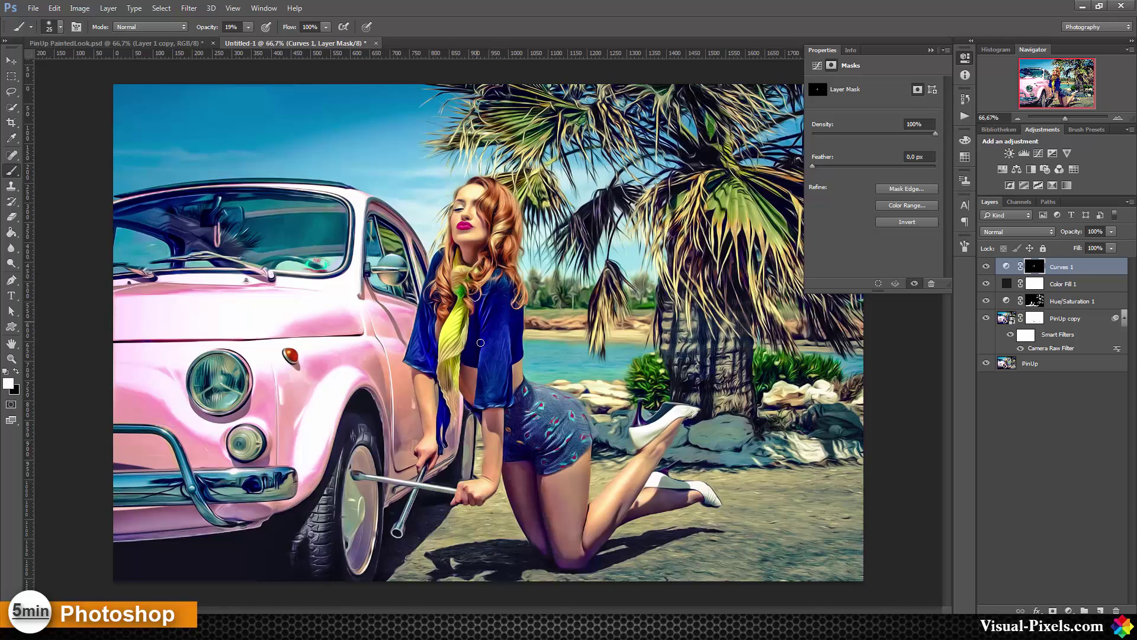
key("bracketright")
key("bracketright")
key("bracketright")
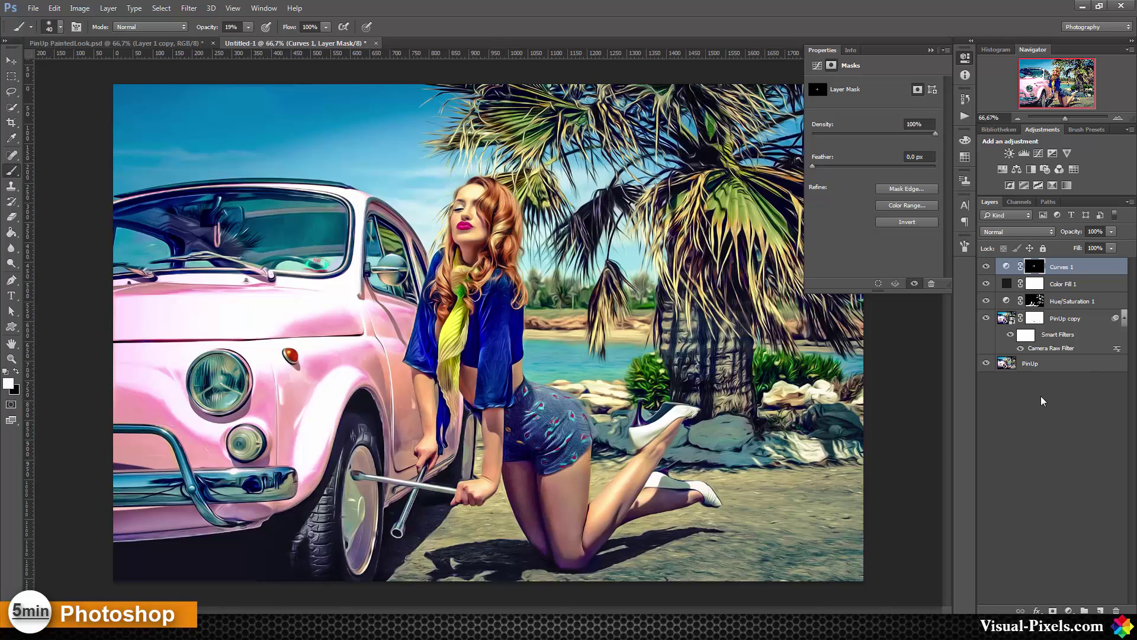
Stamp the visible layers into Layer 1, set it to Soft Light, and make it a smart object.
key("ctrl+shift+alt+e")
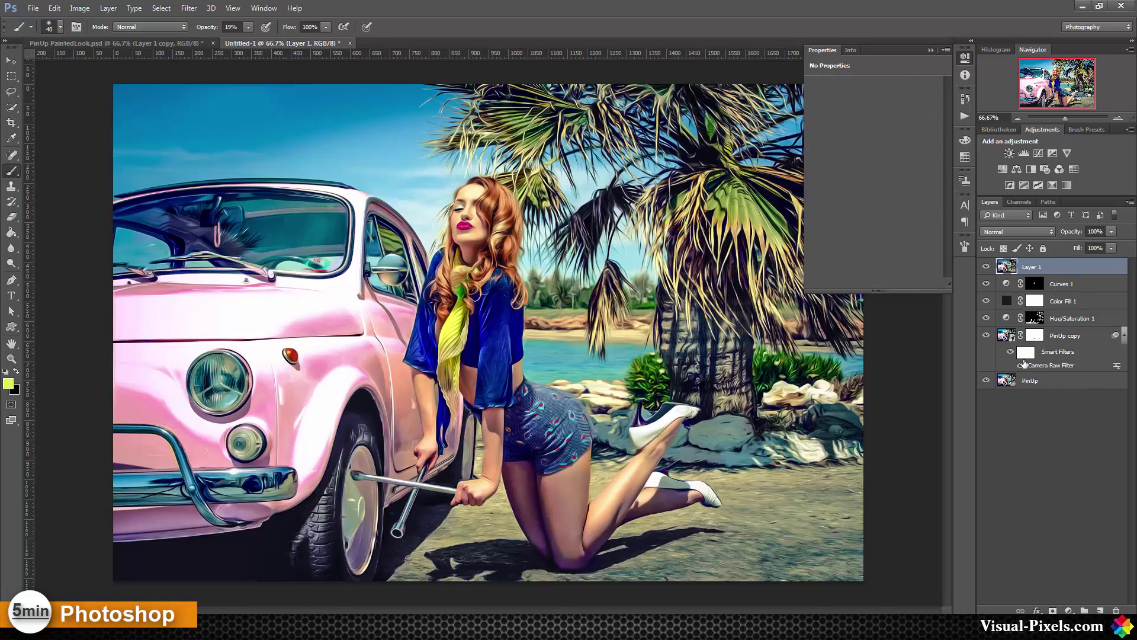
left_click(1025, 231)
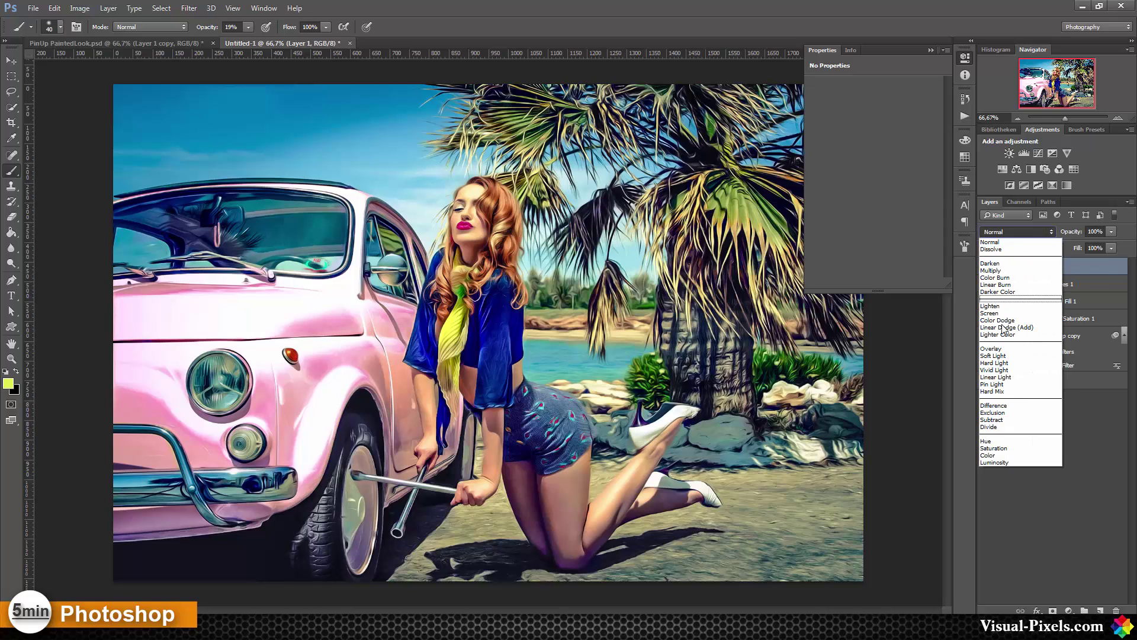
left_click(1005, 356)
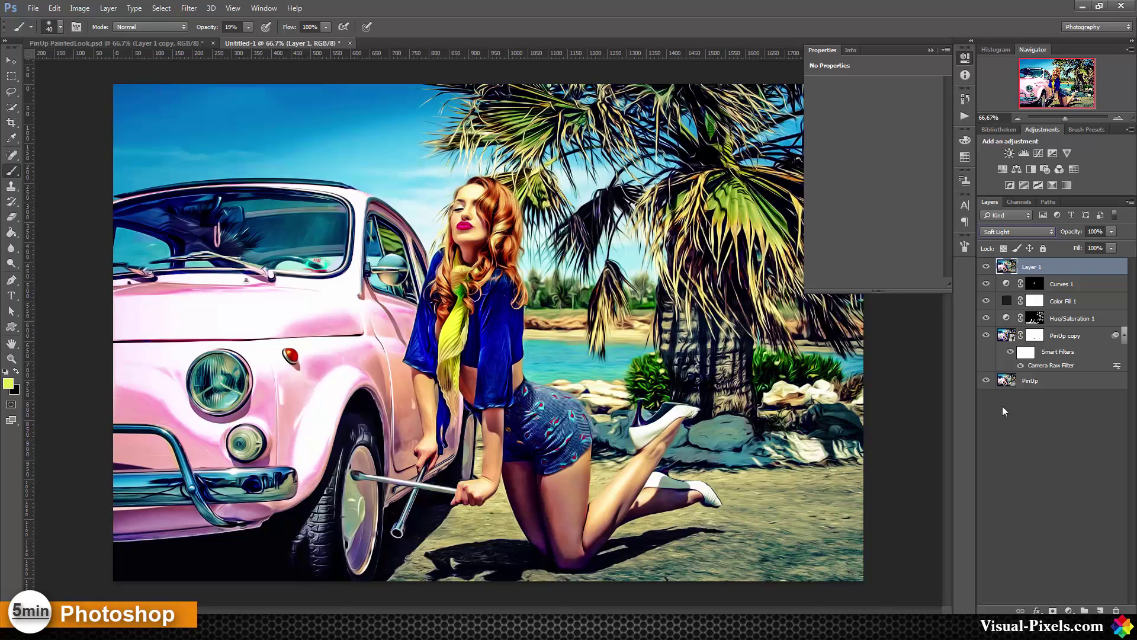
right_click(1070, 268)
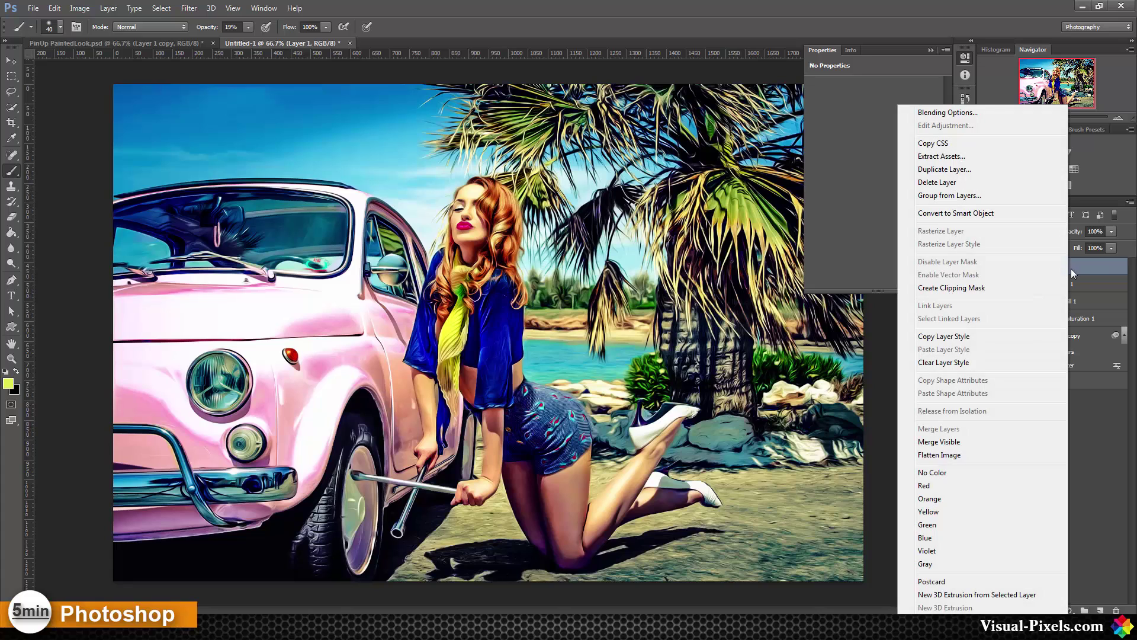
left_click(984, 213)
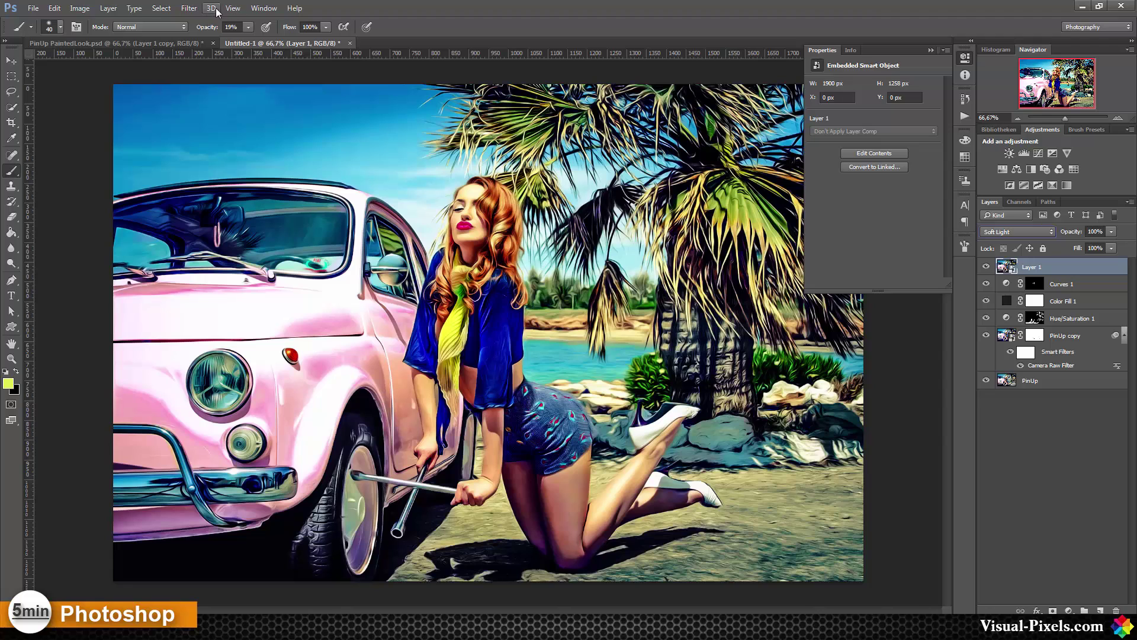
Apply a Gaussian Blur to Layer 1 and lower its opacity to 45%.
left_click(188, 9)
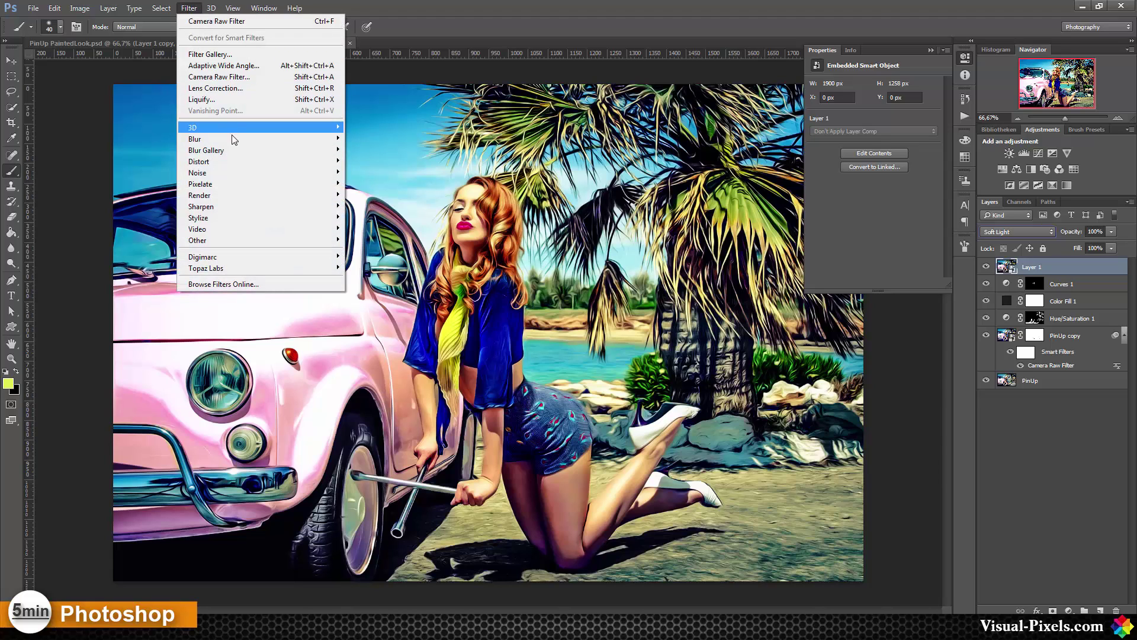
mouse_move(235, 139)
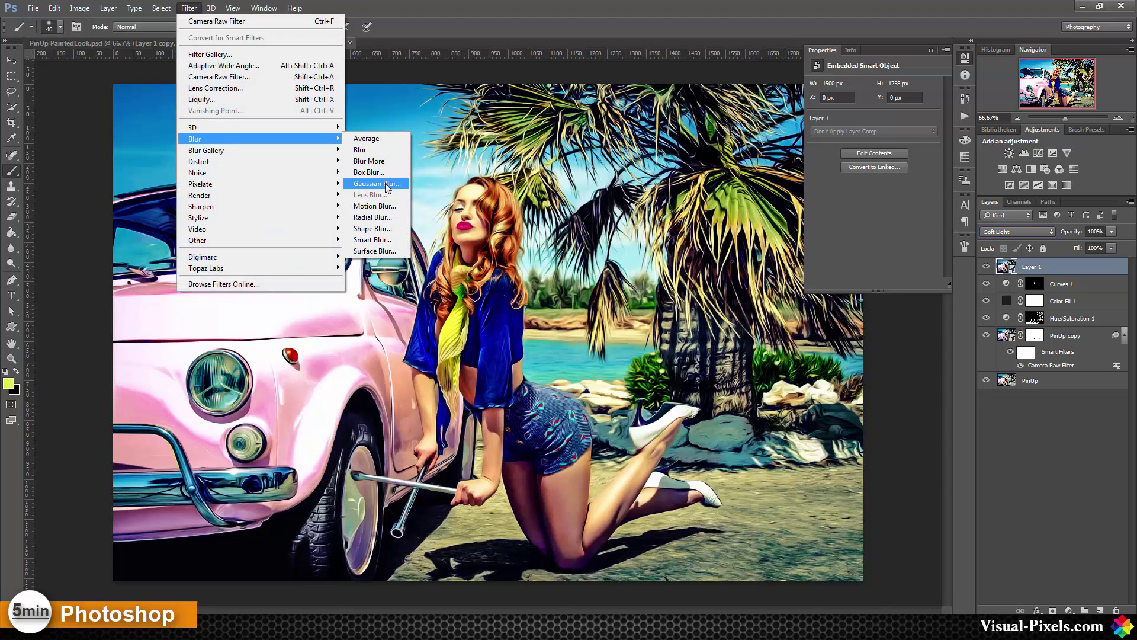
left_click(370, 183)
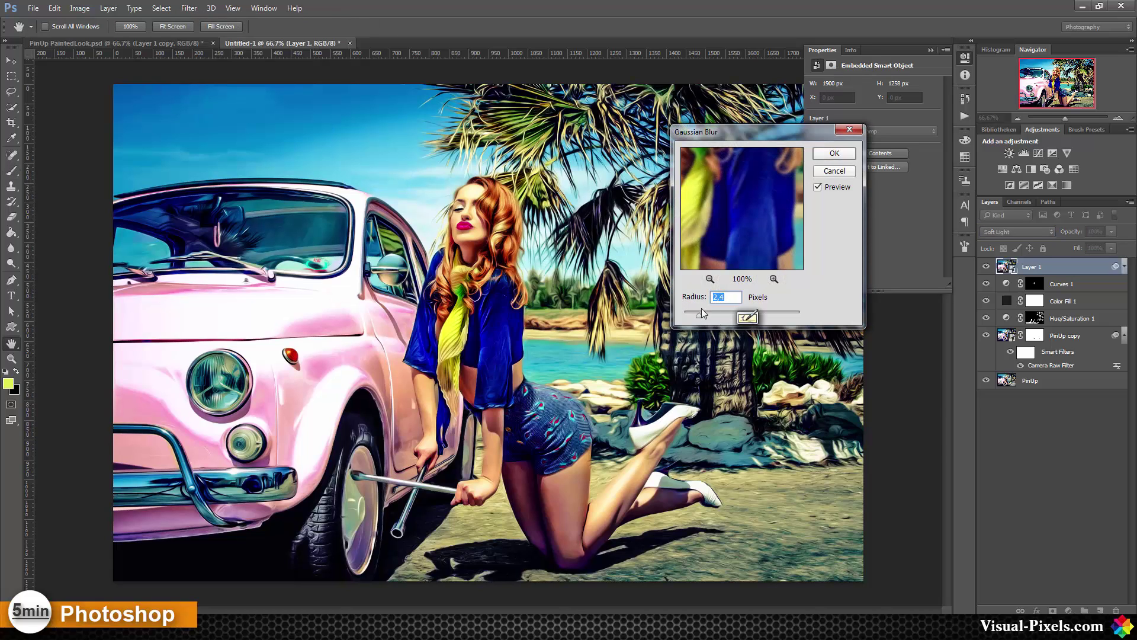
left_click(827, 155)
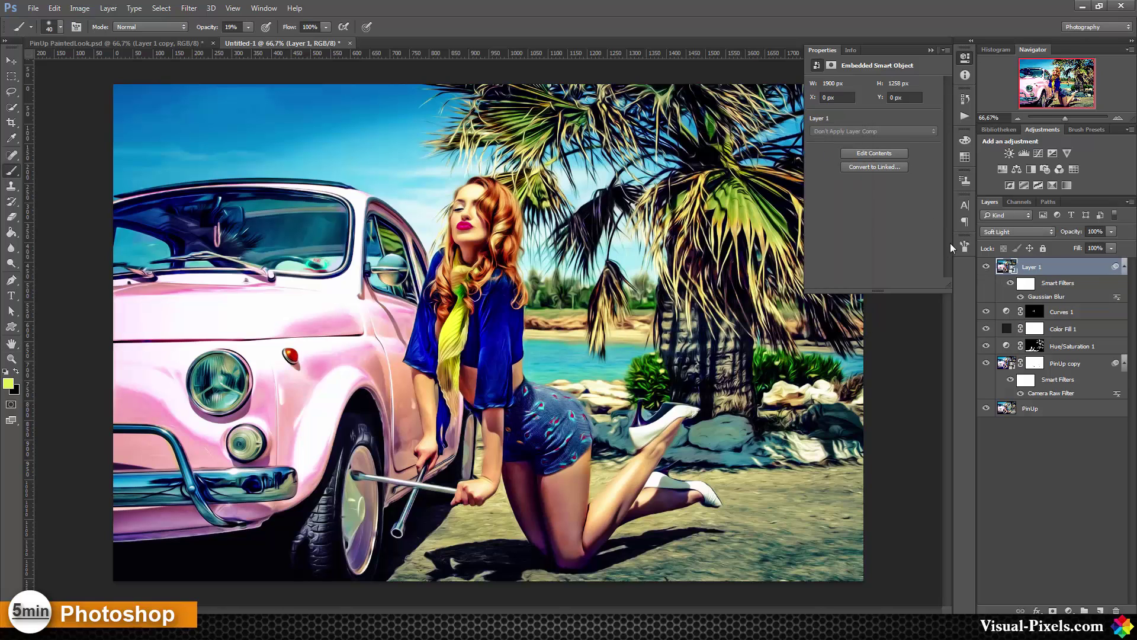
left_click(1111, 232)
left_click_drag(1069, 248, 1073, 248)
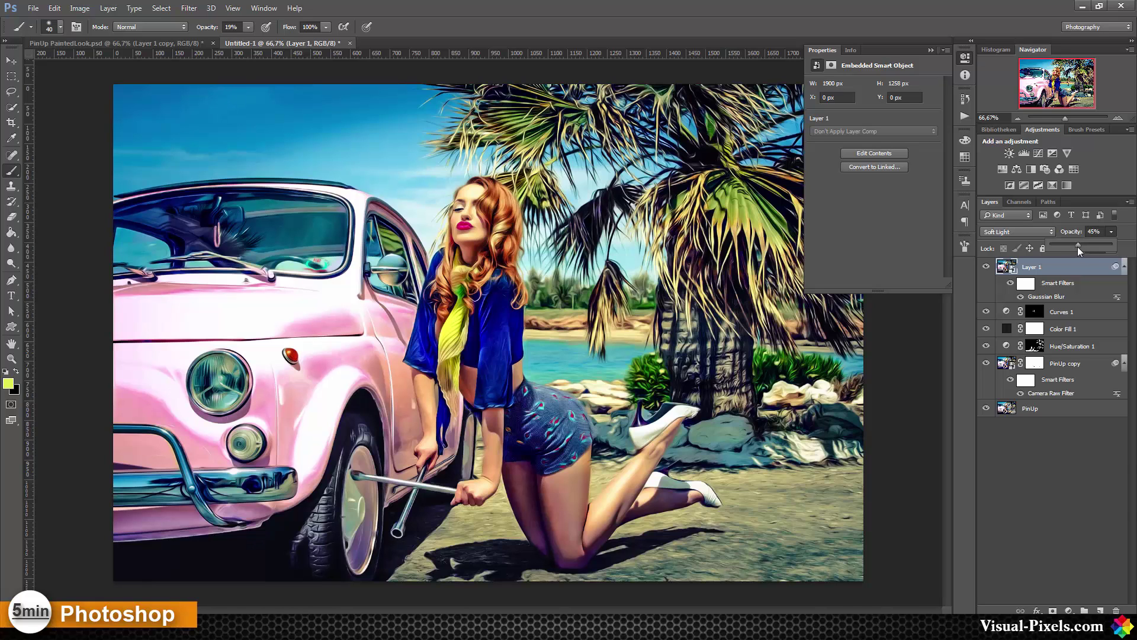
left_click(986, 268)
left_click(986, 268)
left_click(964, 58)
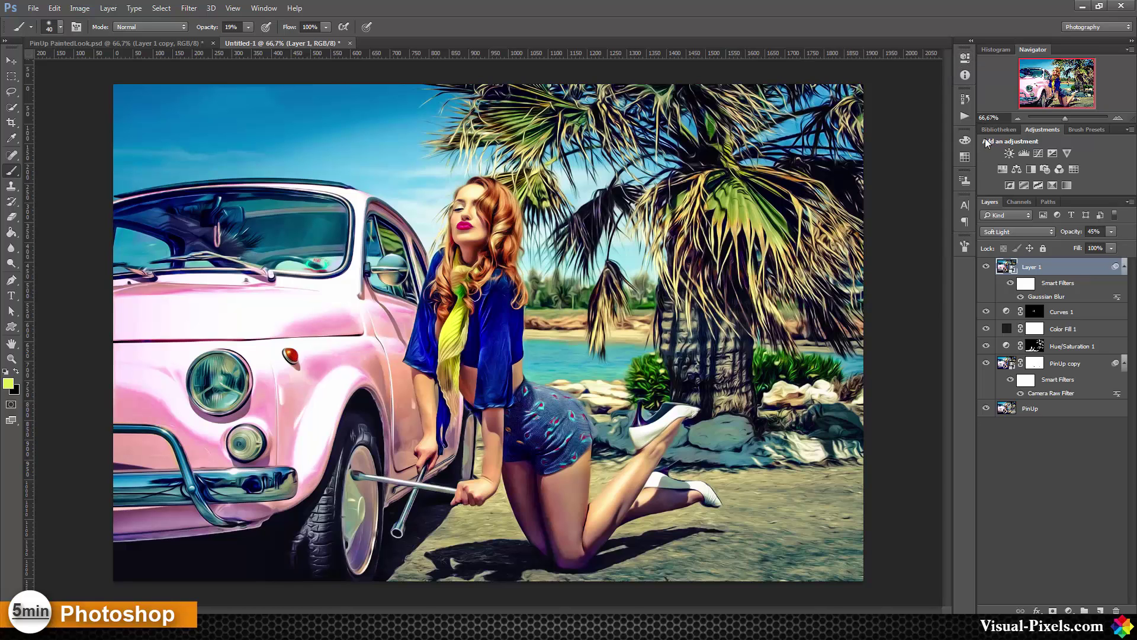
left_click(986, 408, "alt")
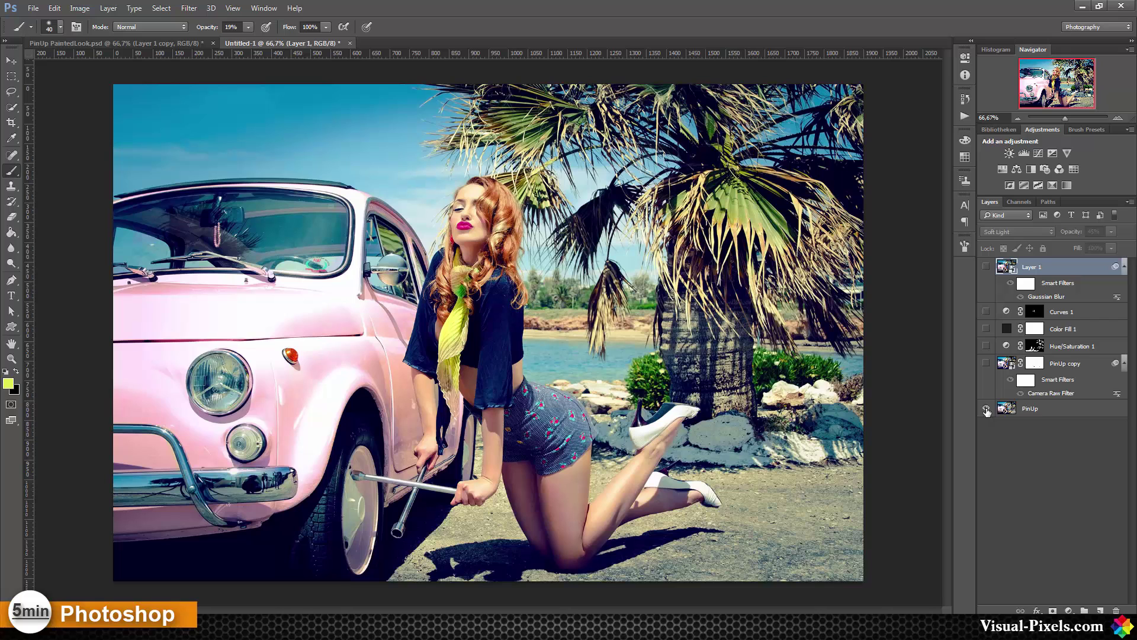
left_click(986, 409, "alt")
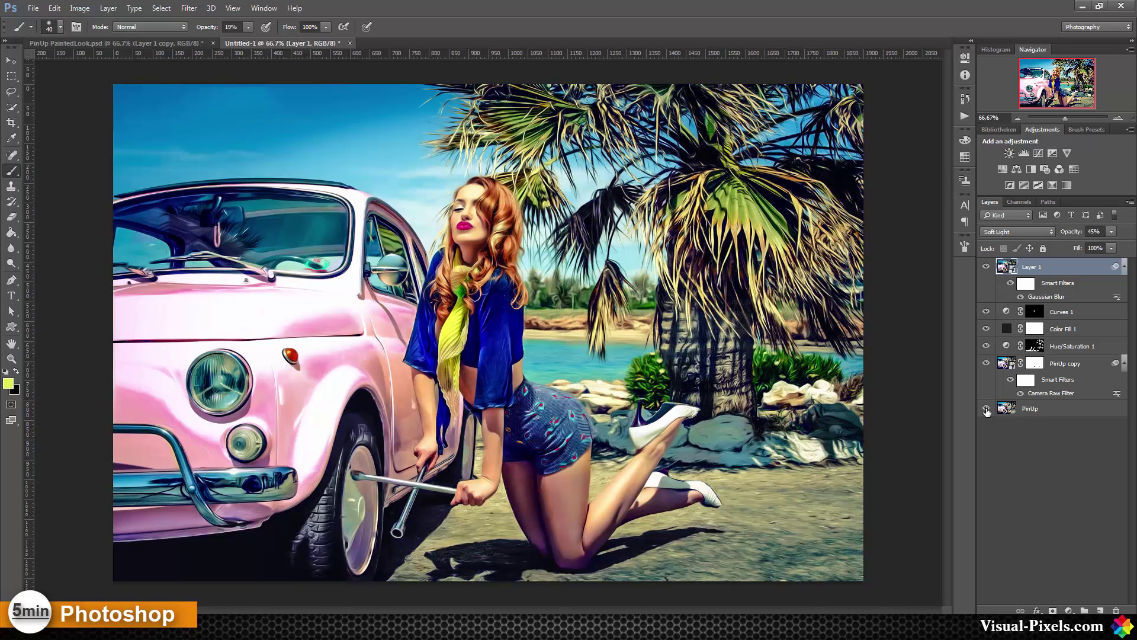